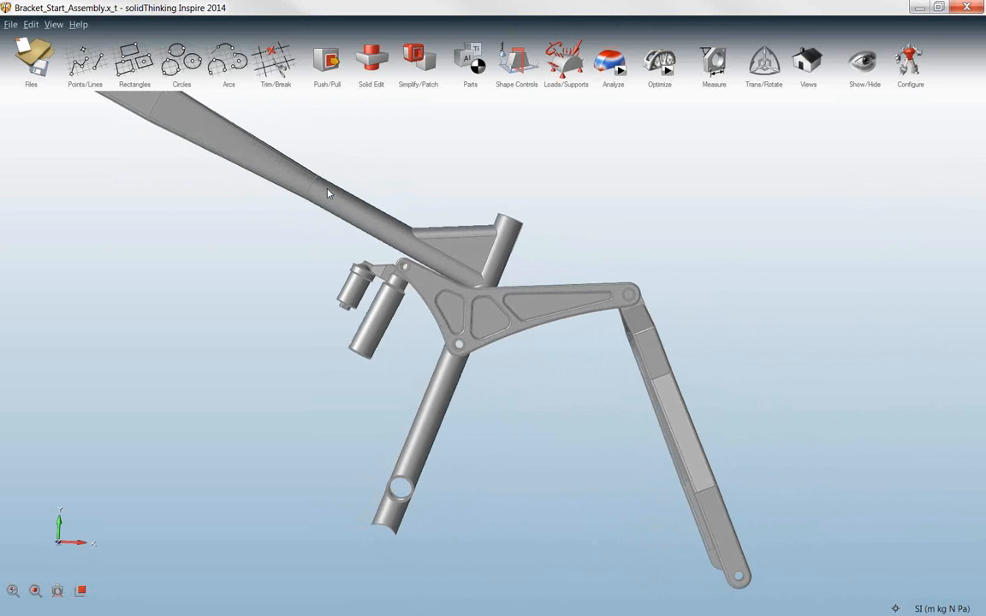
- Hide the fork, the lower tube, the shock and the gusseted frame tube so that only the rocker bracket is shown
{"action": "middle_click_drag", "start_coordinate": [454, 267], "coordinate": [484, 275]}
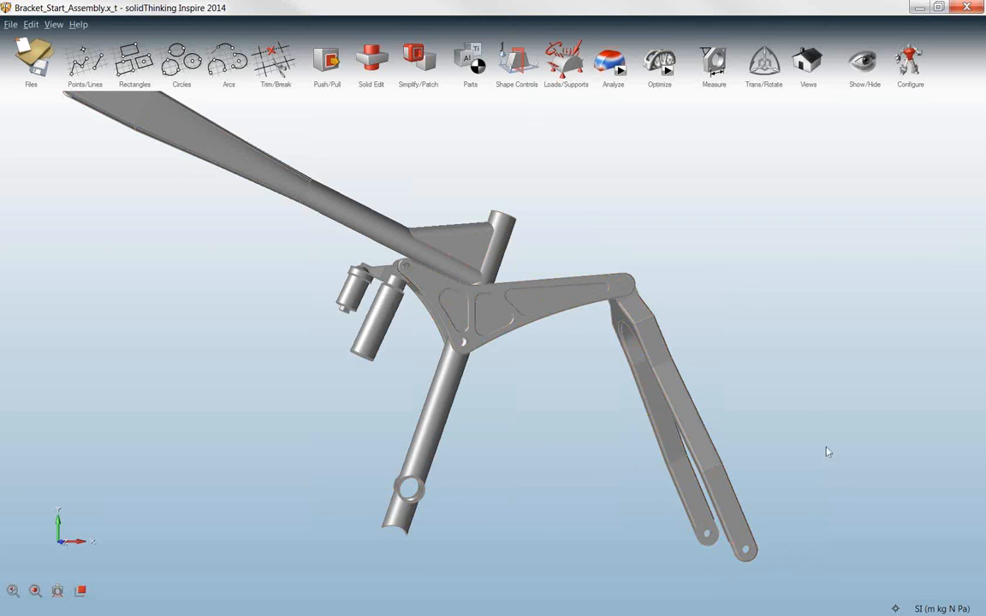
{"action": "middle_click_drag", "start_coordinate": [639, 379], "coordinate": [642, 383]}
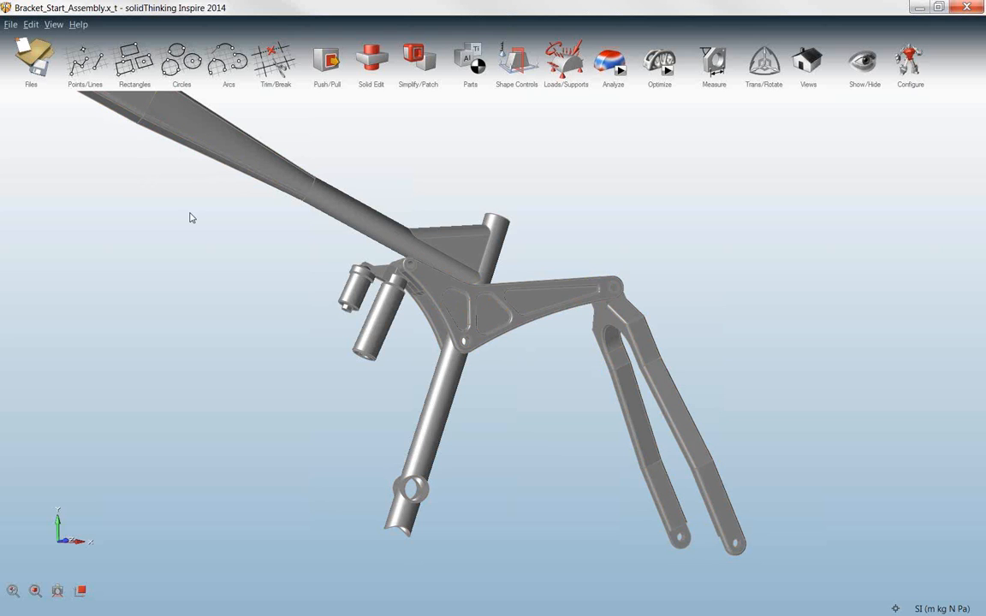
{"action": "left_click", "coordinate": [527, 310]}
{"action": "left_click", "coordinate": [537, 371]}
{"action": "left_click", "coordinate": [899, 56]}
{"action": "left_click", "coordinate": [649, 347]}
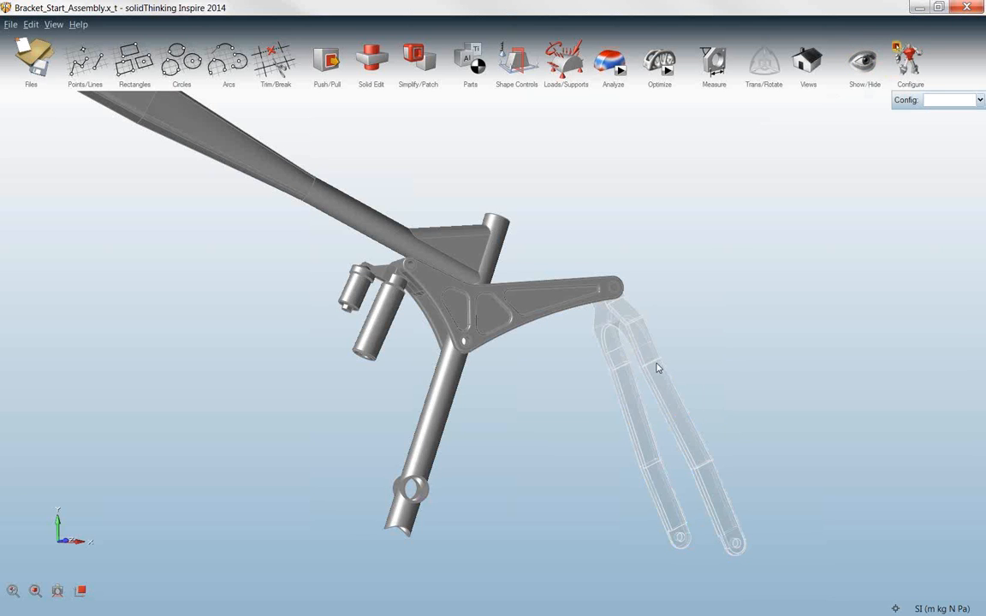
{"action": "left_click", "coordinate": [426, 403]}
{"action": "left_click", "coordinate": [342, 315]}
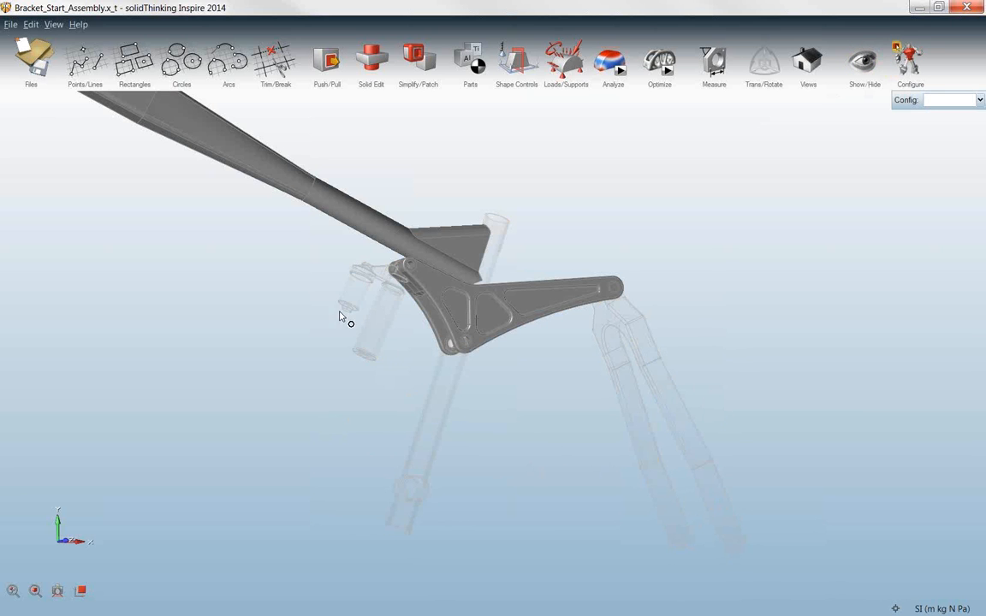
{"action": "left_click", "coordinate": [352, 218]}
{"action": "left_click", "coordinate": [455, 245]}
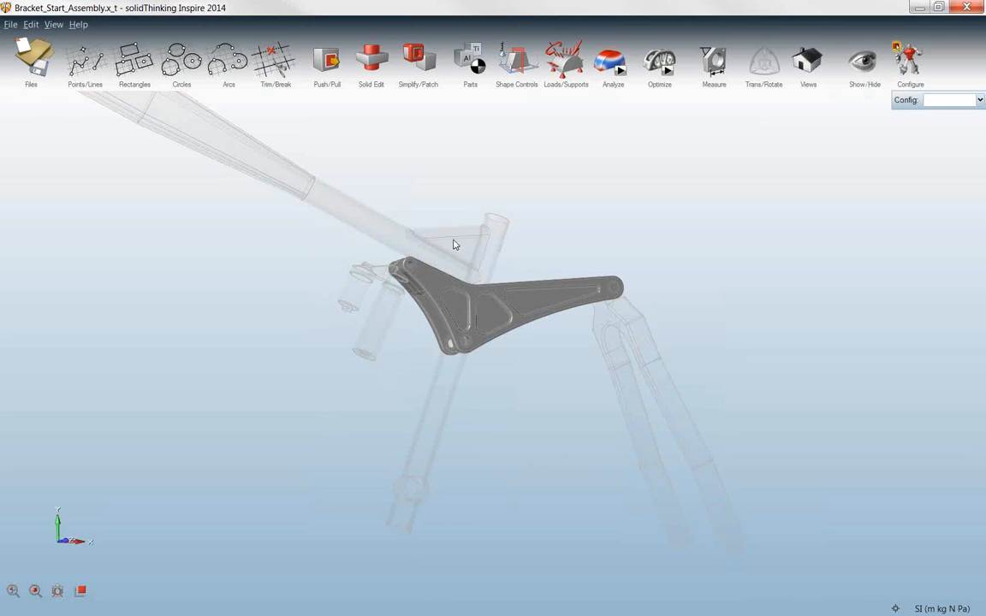
{"action": "right_click", "coordinate": [572, 216]}
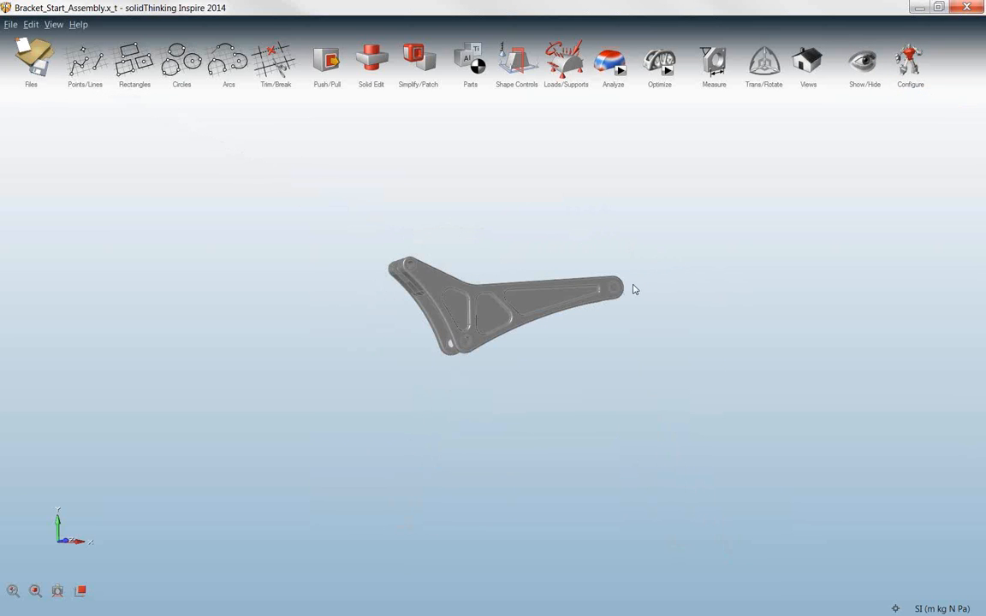
- Find the bracket's holes with the Holes simplification tool and remove the three recessed pockets from the near side plate
{"action": "middle_click_drag", "start_coordinate": [625, 298], "coordinate": [625, 298]}
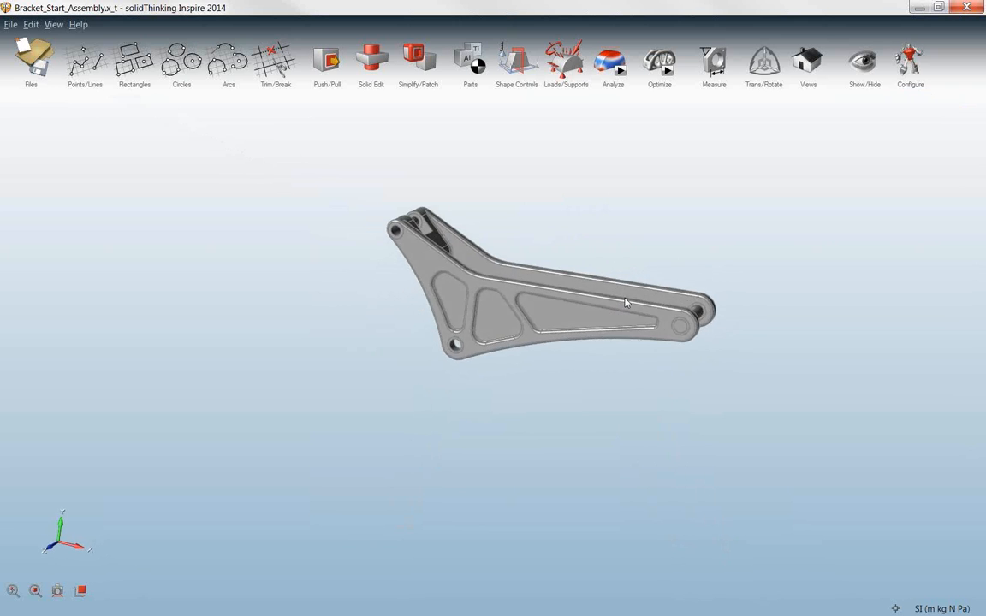
{"action": "right_click_drag", "start_coordinate": [625, 302], "coordinate": [610, 293]}
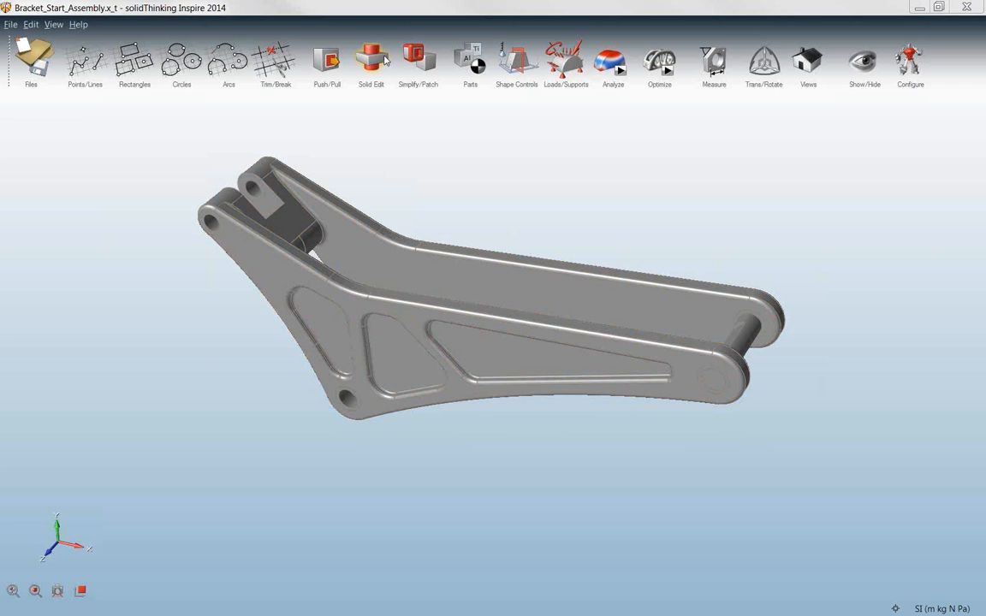
{"action": "mouse_move", "coordinate": [415, 63]}
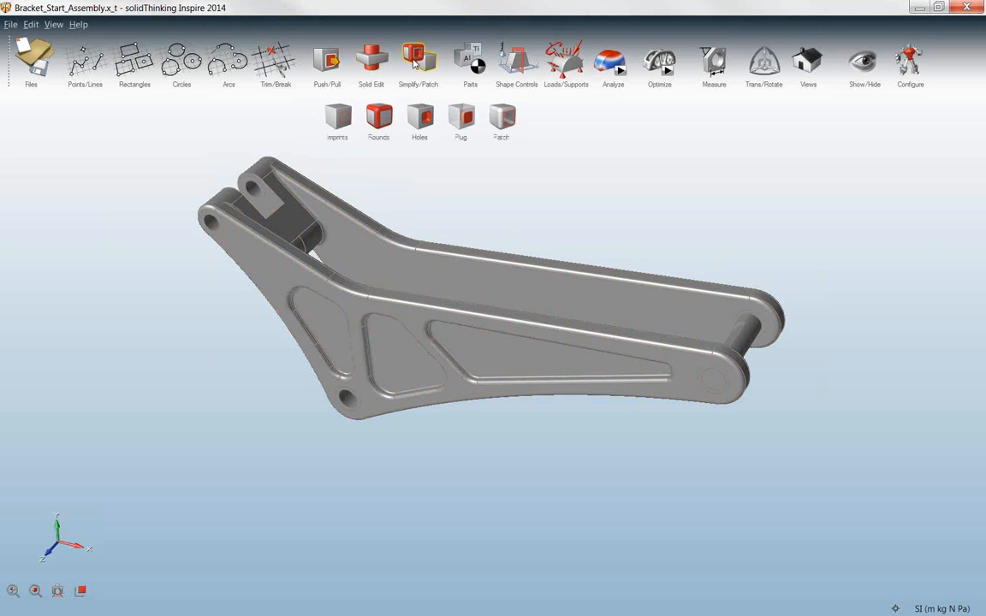
{"action": "left_click", "coordinate": [379, 113]}
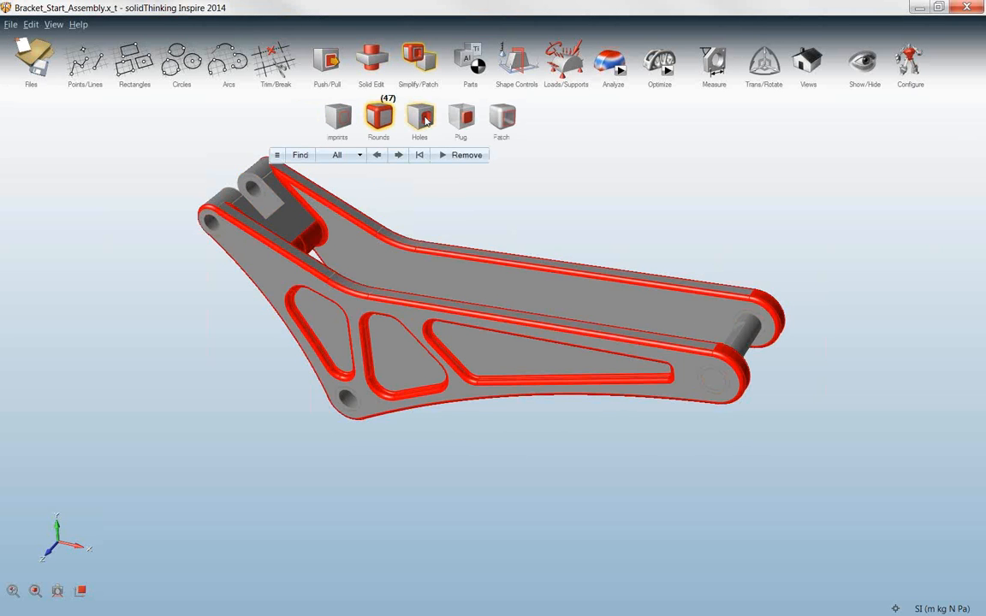
{"action": "left_click", "coordinate": [425, 120]}
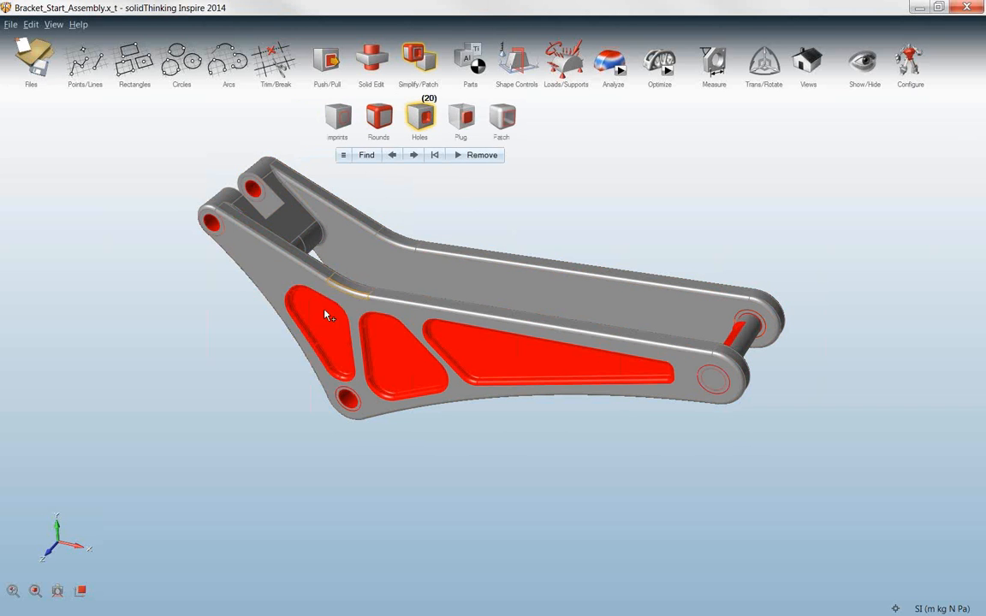
{"action": "left_click", "coordinate": [328, 390]}
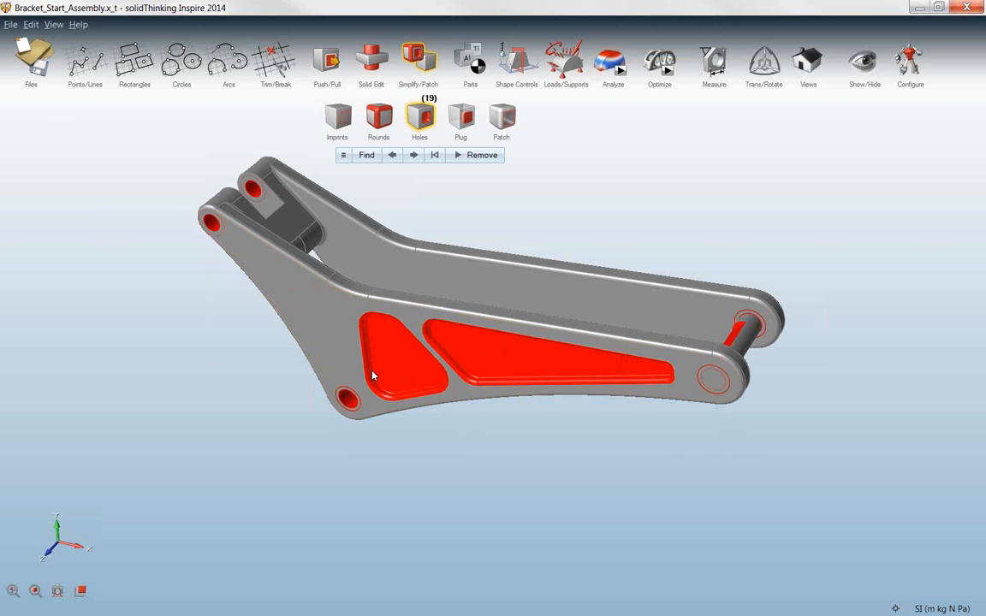
{"action": "left_click", "coordinate": [396, 355]}
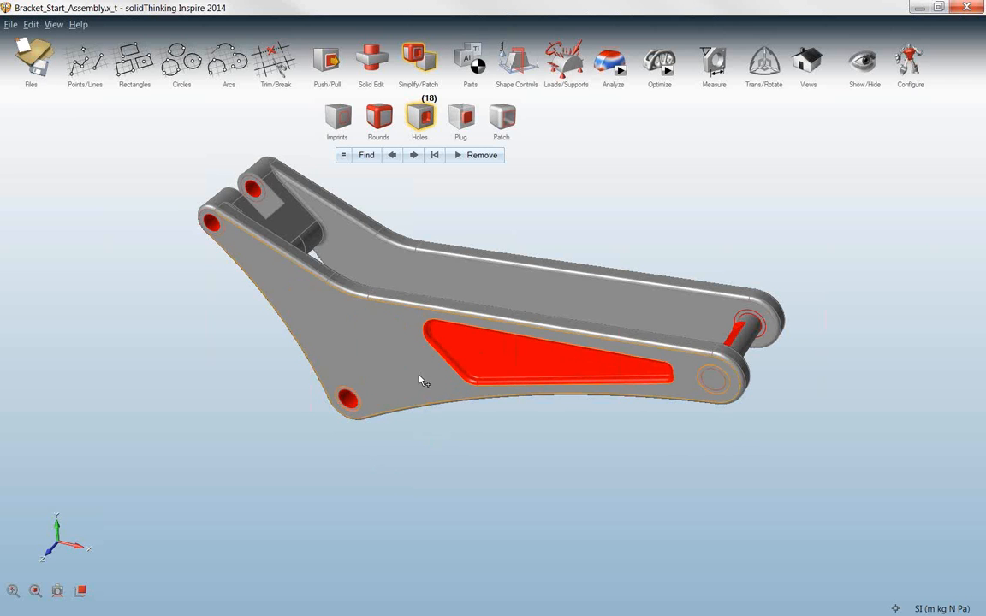
{"action": "left_click", "coordinate": [479, 360]}
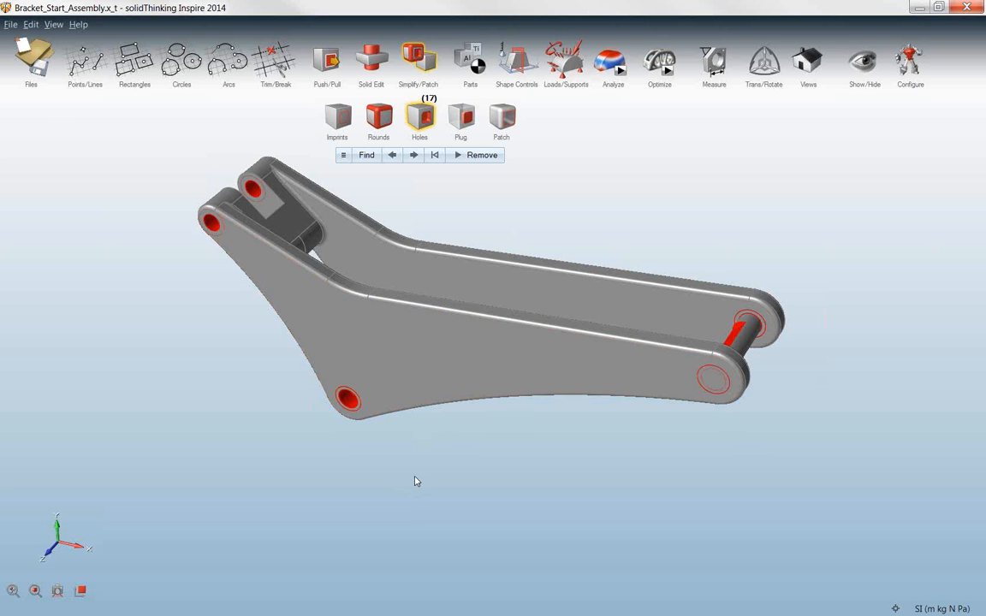
- Remove the three recessed pockets from the bracket's opposite outer side plate and leave the Holes tool
{"action": "key", "text": "Left"}
{"action": "key", "text": "Left"}
{"action": "key", "text": "Left"}
{"action": "key", "text": "Left"}
{"action": "key", "text": "Left"}
{"action": "key", "text": "Left"}
{"action": "key", "text": "Left"}
{"action": "key", "text": "Left"}
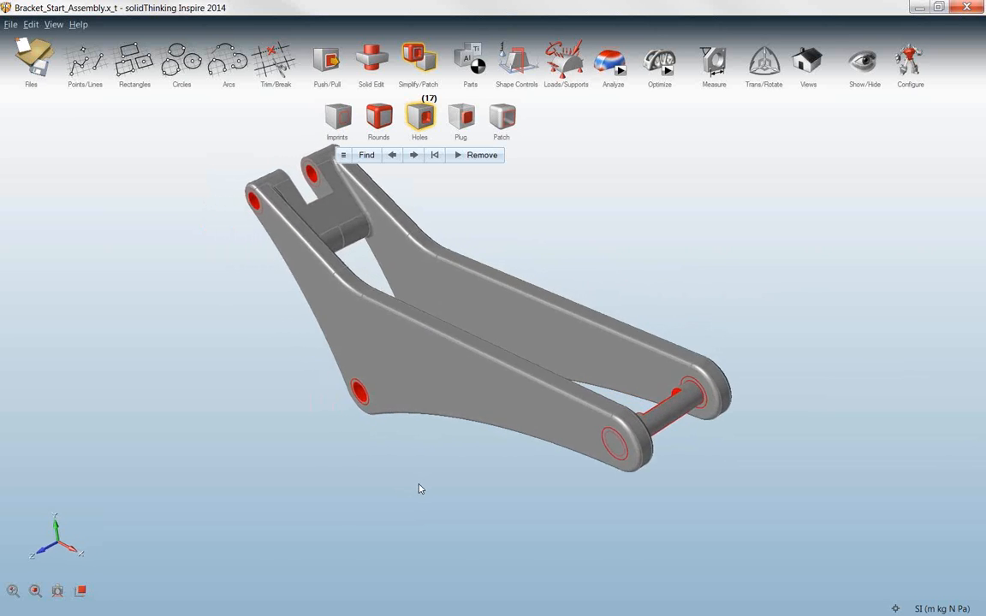
{"action": "key", "text": "Left"}
{"action": "key", "text": "Left"}
{"action": "key", "text": "Left"}
{"action": "key", "text": "Left"}
{"action": "key", "text": "Left"}
{"action": "key", "text": "Left"}
{"action": "key", "text": "Left"}
{"action": "key", "text": "Left"}
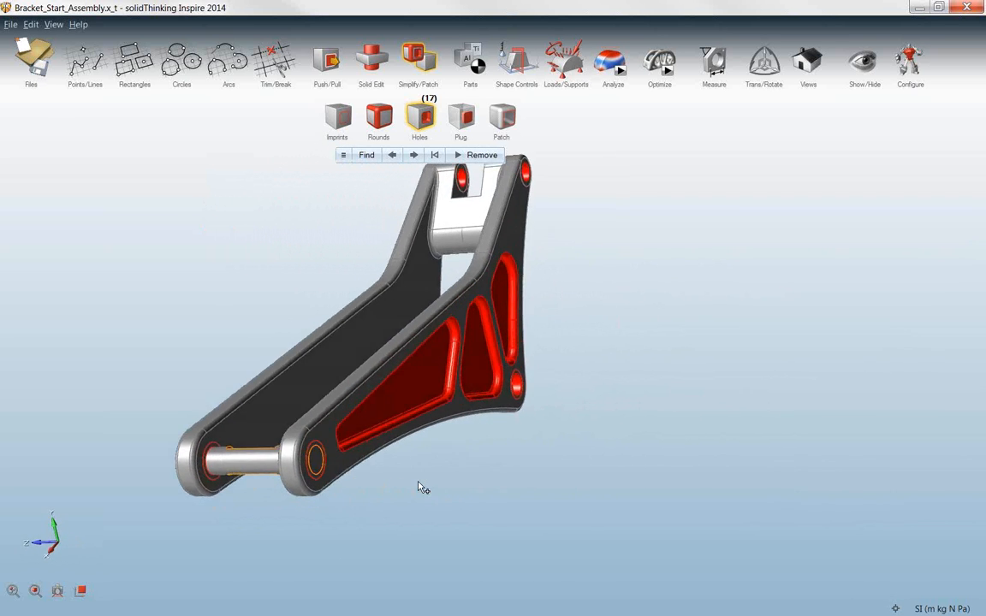
{"action": "left_click", "coordinate": [381, 364]}
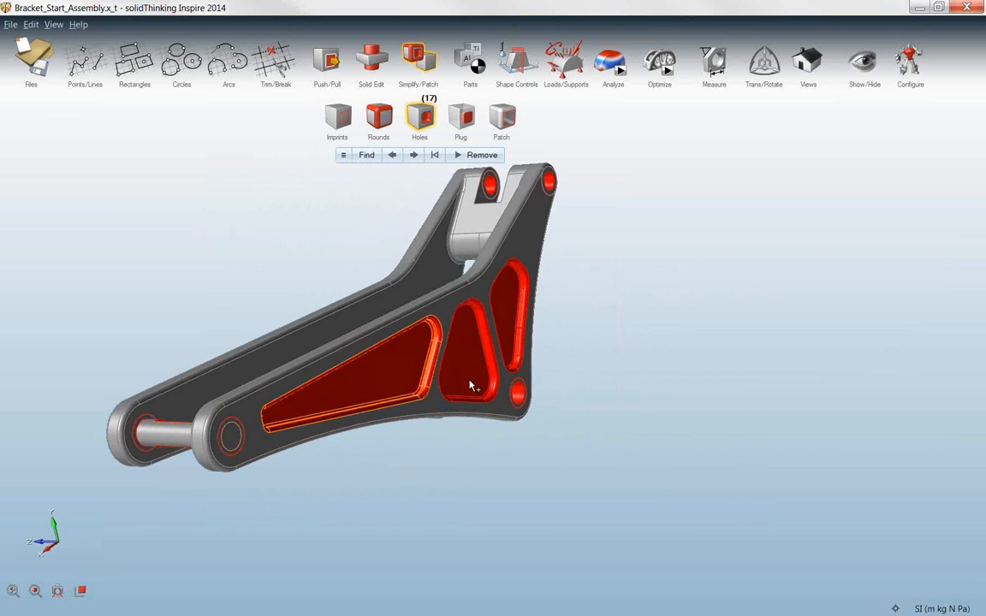
{"action": "left_click", "coordinate": [503, 300]}
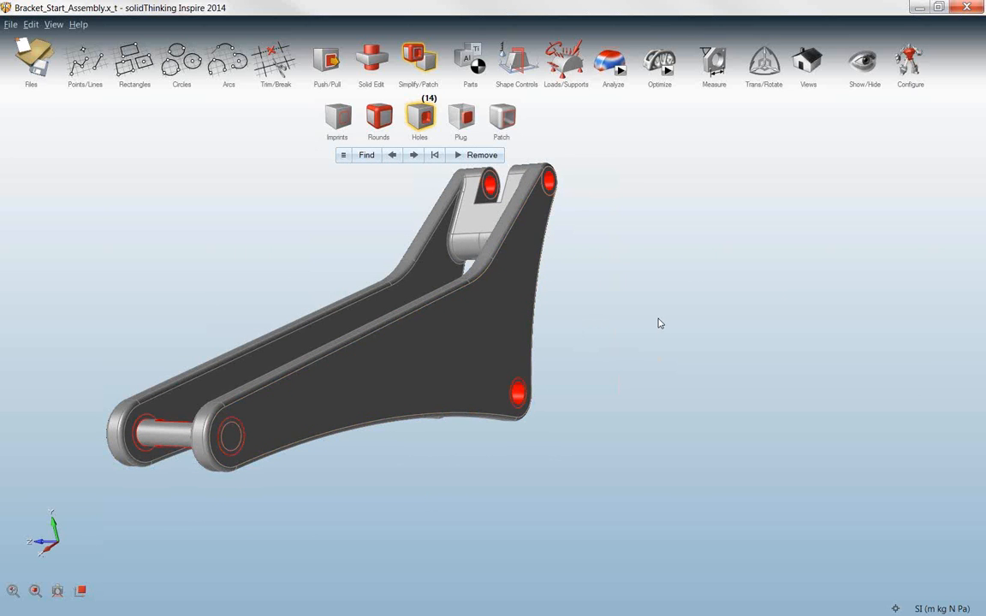
{"action": "key", "text": "Escape"}
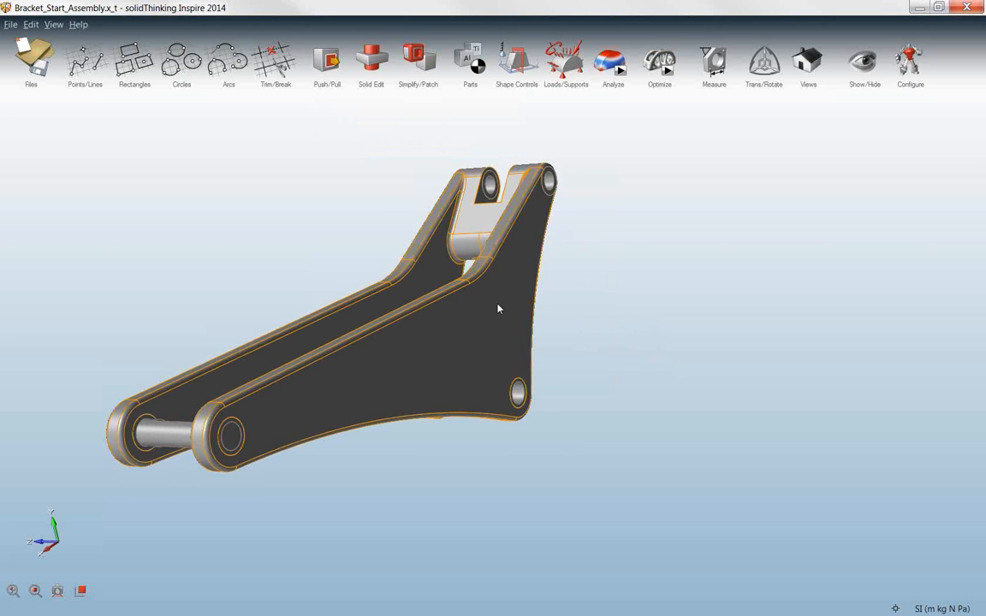
{"action": "right_click_drag", "start_coordinate": [512, 255], "coordinate": [608, 447]}
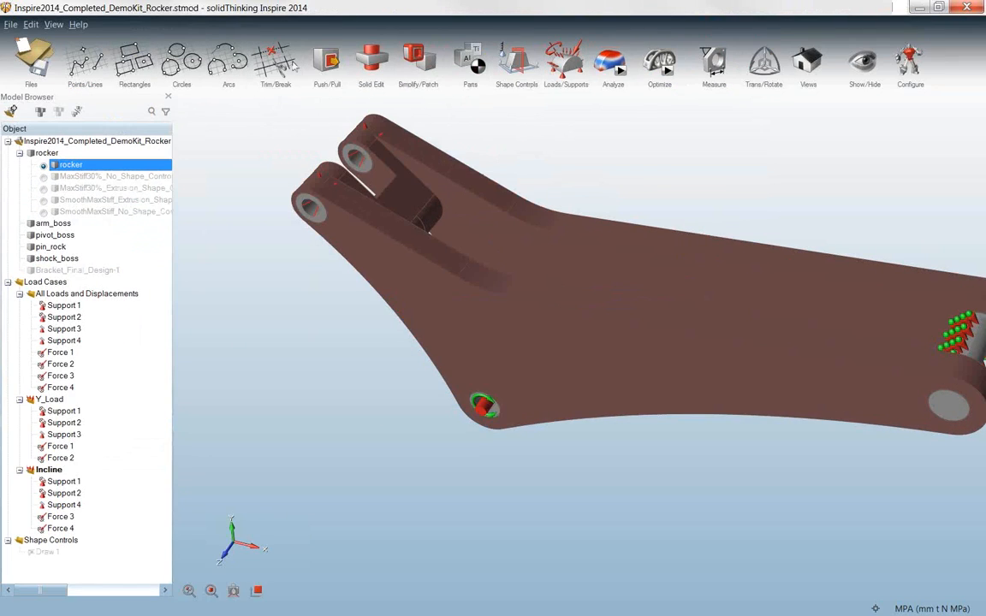
- Check the rocker part's Design Space setting in the completed demo model without changing it
{"action": "scroll", "coordinate": [249, 372], "scroll_direction": "down", "scroll_amount": 2}
{"action": "scroll", "coordinate": [251, 373], "scroll_direction": "down", "scroll_amount": 1}
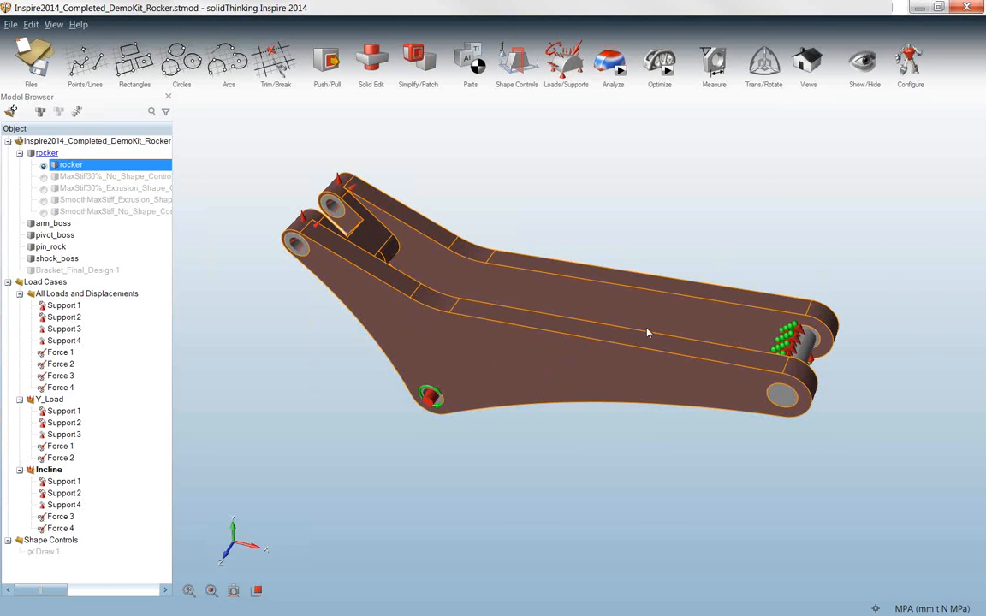
{"action": "left_click", "coordinate": [505, 277]}
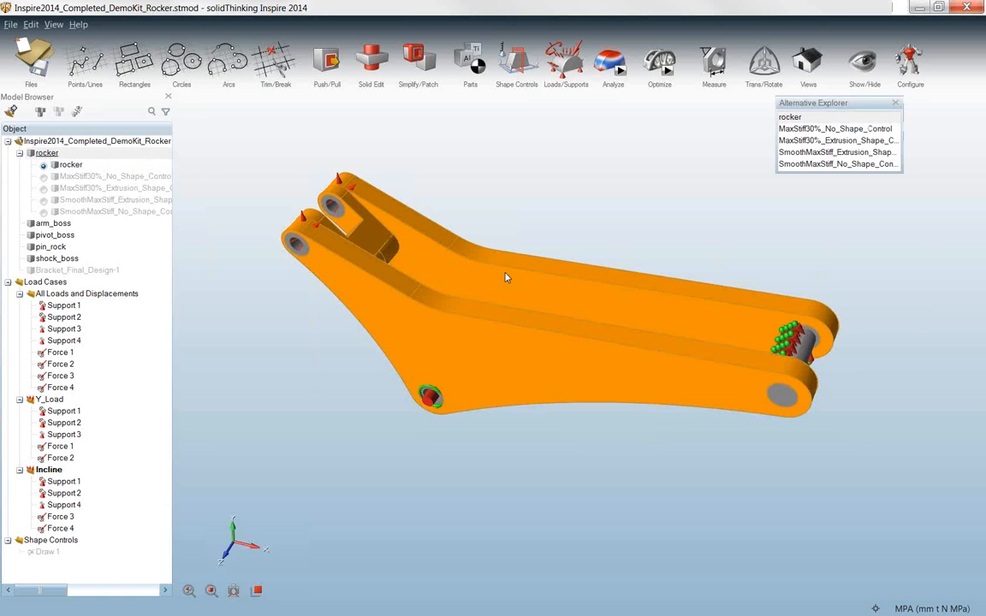
{"action": "right_click", "coordinate": [505, 278]}
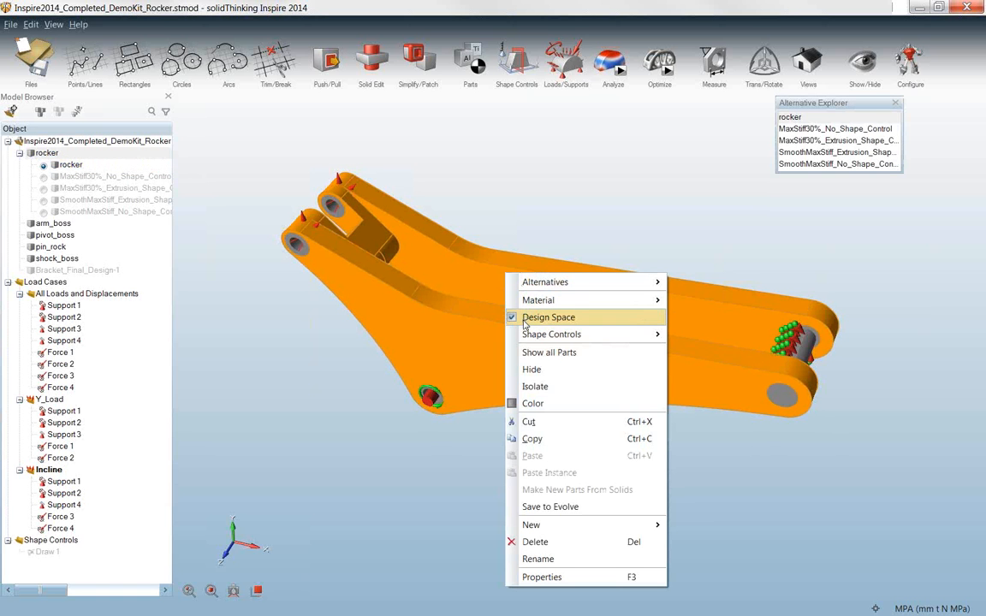
{"action": "left_click", "coordinate": [556, 197]}
{"action": "left_click", "coordinate": [556, 200]}
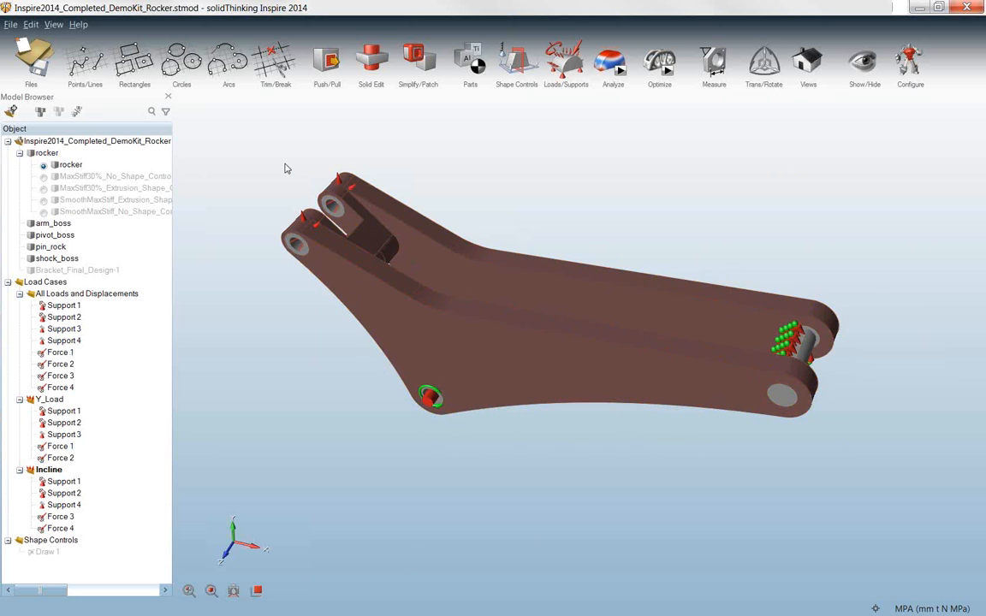
- Review the forces assigned to the Y_Load and Incline load cases and close the load case list
{"action": "scroll", "coordinate": [335, 562], "scroll_direction": "down", "scroll_amount": 1}
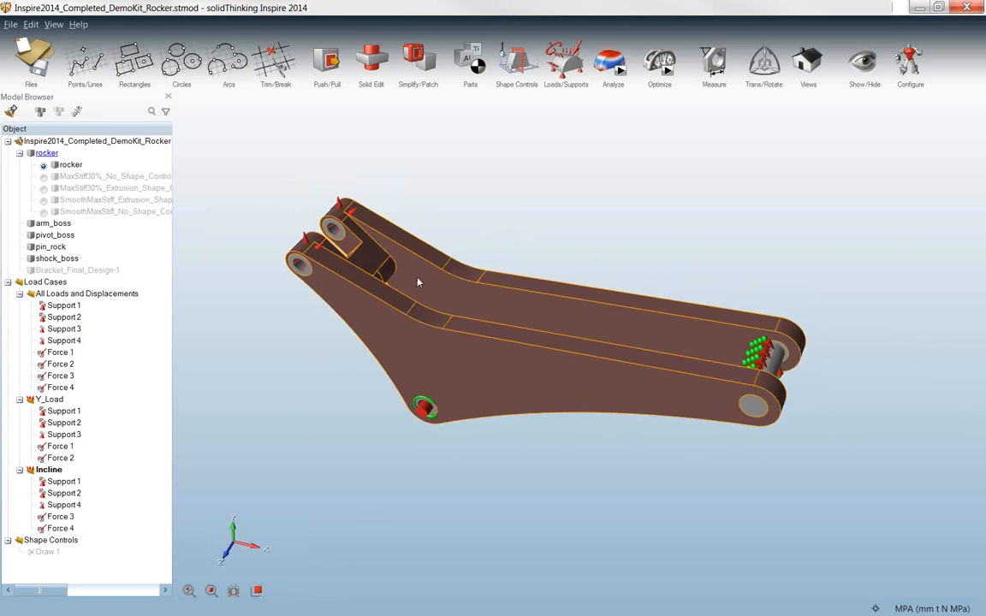
{"action": "scroll", "coordinate": [452, 156], "scroll_direction": "up", "scroll_amount": 2}
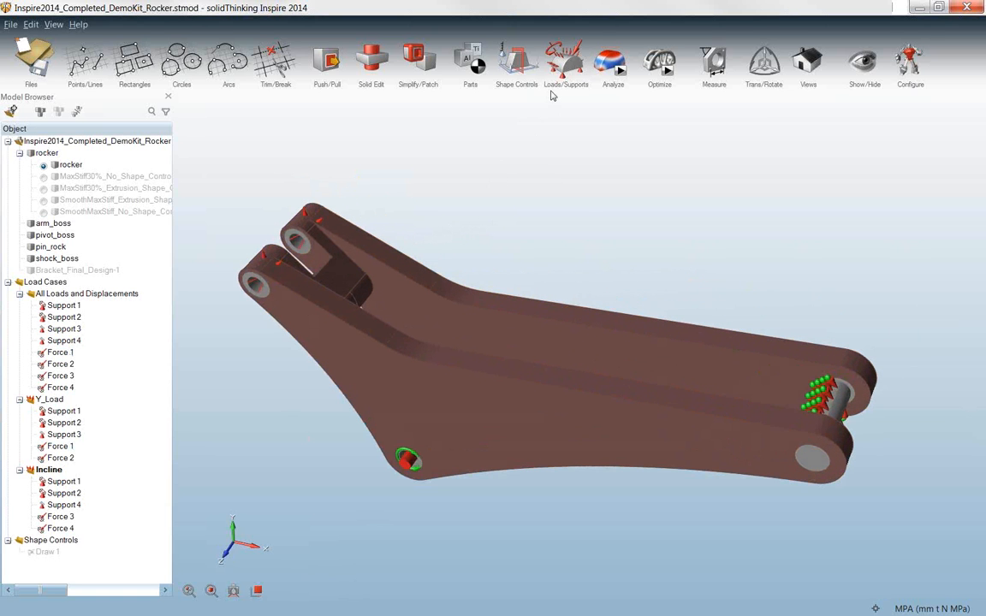
{"action": "left_click", "coordinate": [583, 78]}
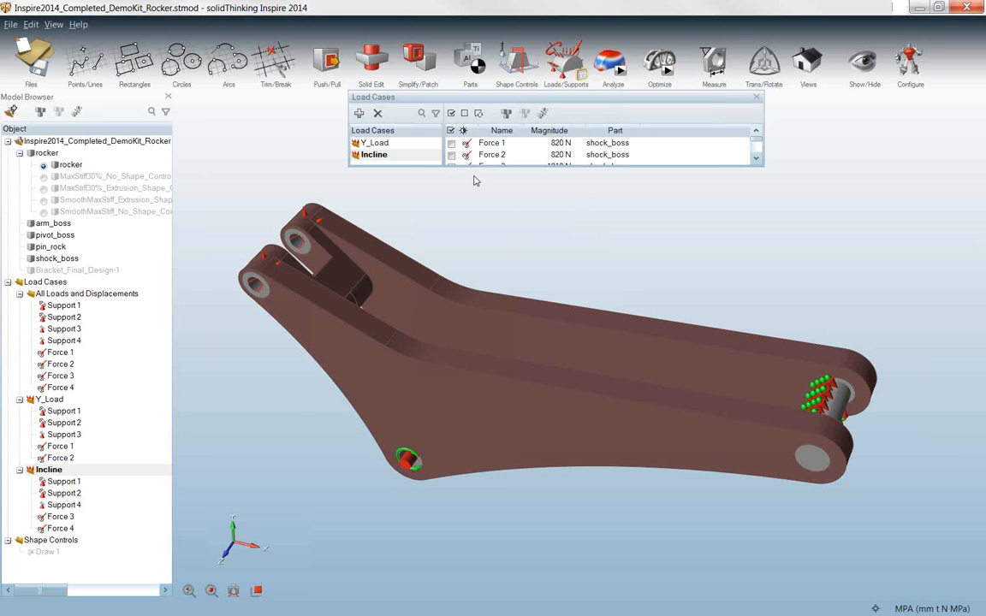
{"action": "left_click", "coordinate": [378, 144]}
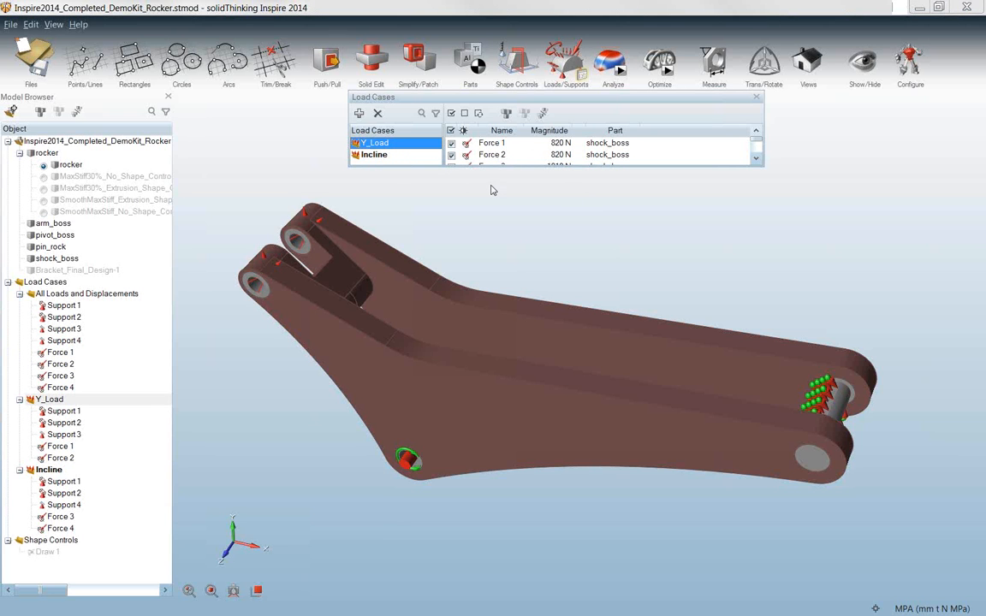
{"action": "left_click", "coordinate": [376, 156]}
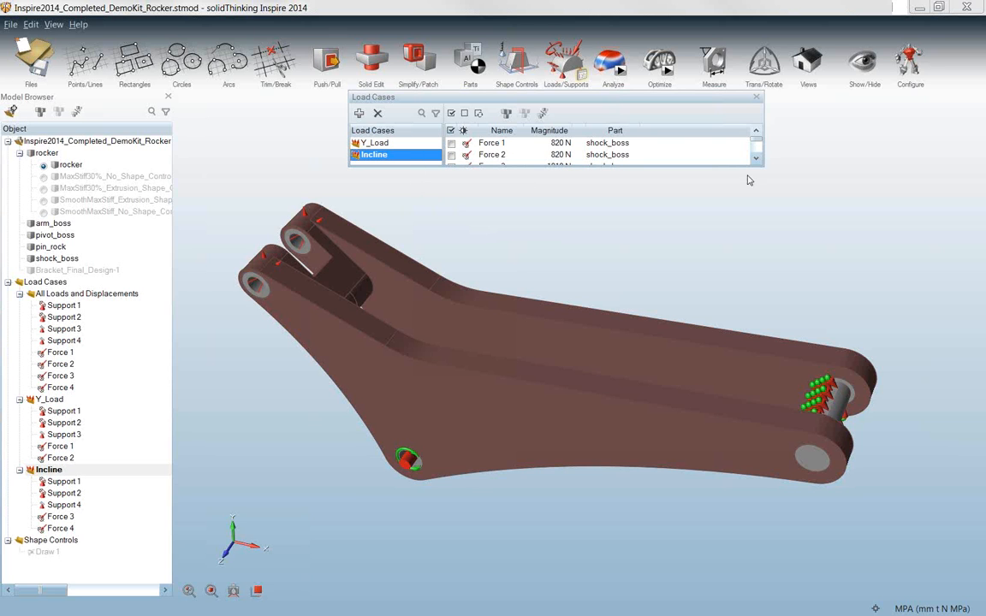
{"action": "left_click", "coordinate": [757, 98]}
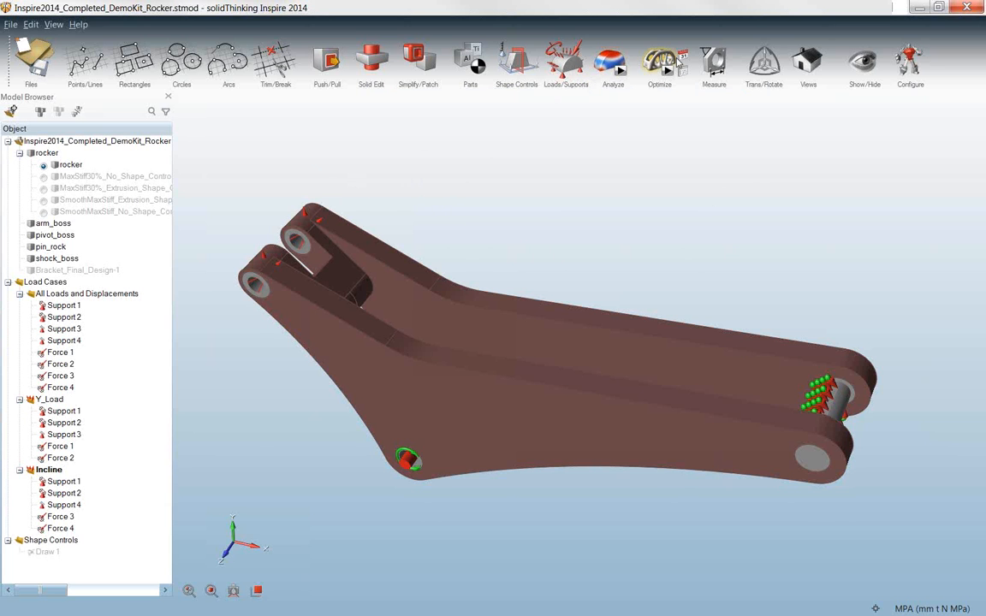
- Review the optimization run settings for the Maximize Stiffness objective and close them without starting a run
{"action": "left_click", "coordinate": [665, 79]}
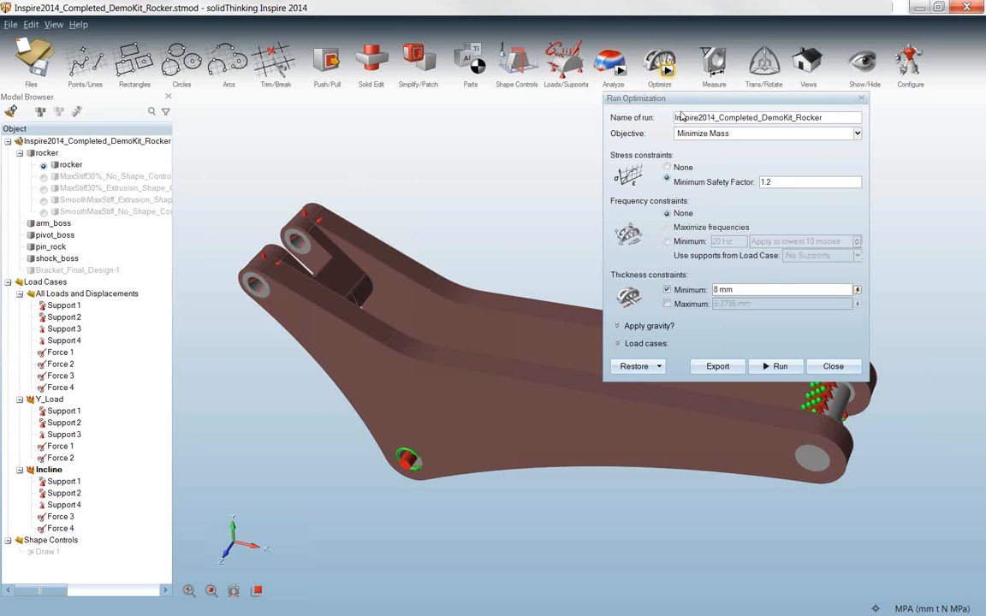
{"action": "left_click", "coordinate": [702, 132]}
{"action": "left_click", "coordinate": [711, 148]}
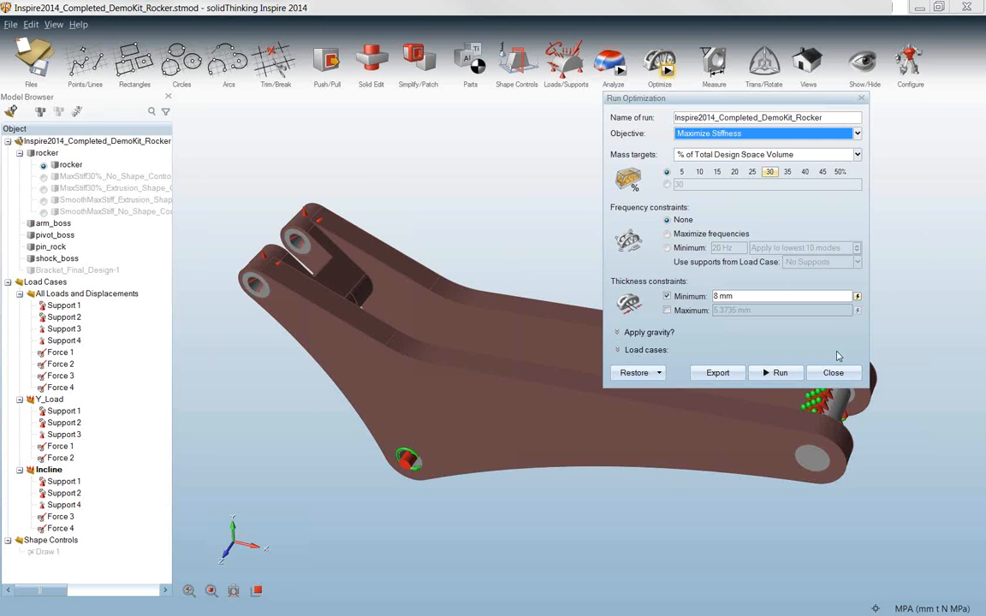
{"action": "left_click", "coordinate": [840, 376]}
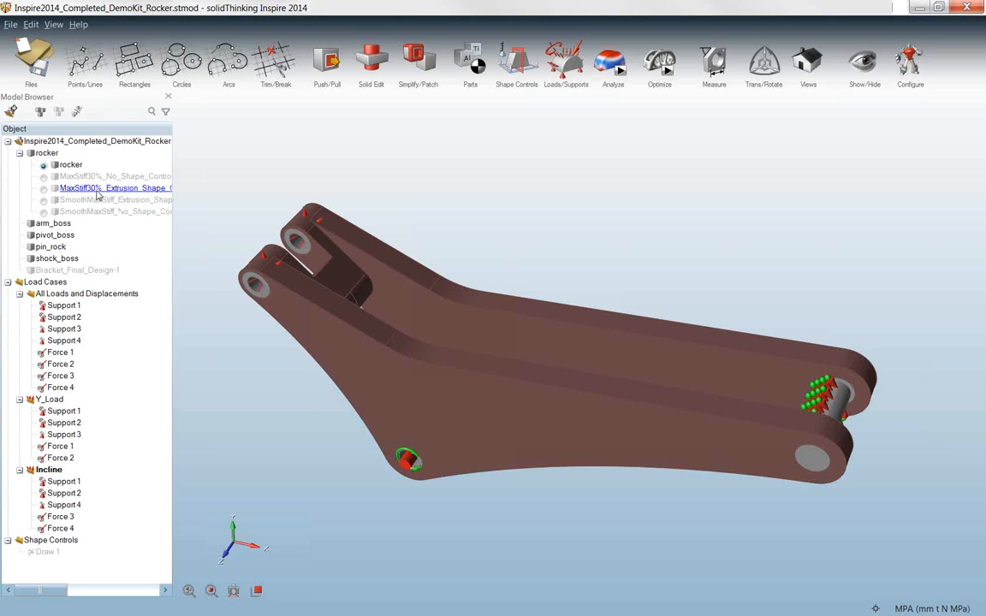
- Switch the rocker to its MaxStiff30% extrusion shape control alternative and inspect the optimized shape
{"action": "left_click", "coordinate": [43, 188]}
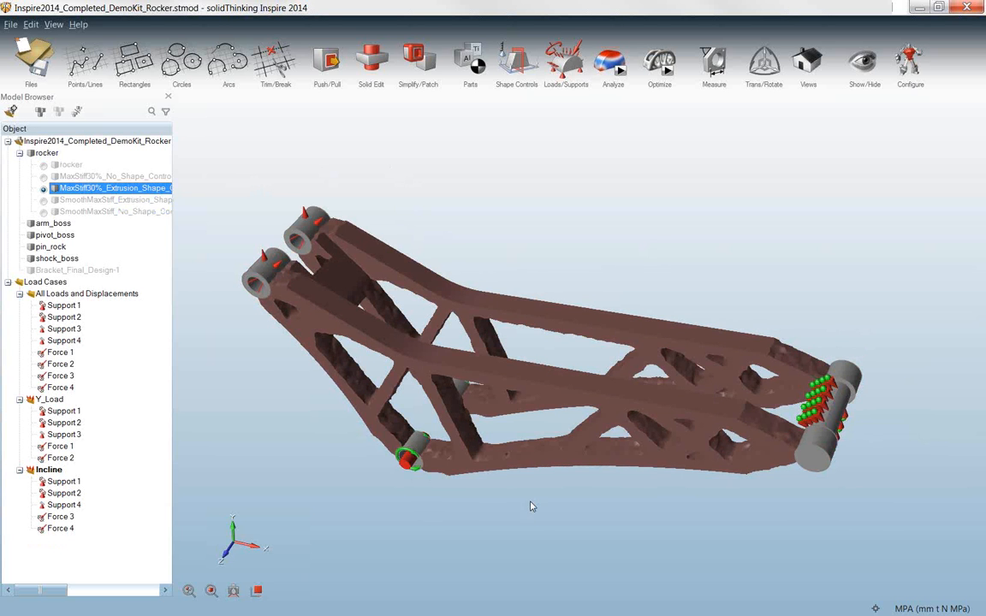
{"action": "left_click", "coordinate": [526, 512]}
{"action": "middle_click_drag", "start_coordinate": [527, 512], "coordinate": [552, 509]}
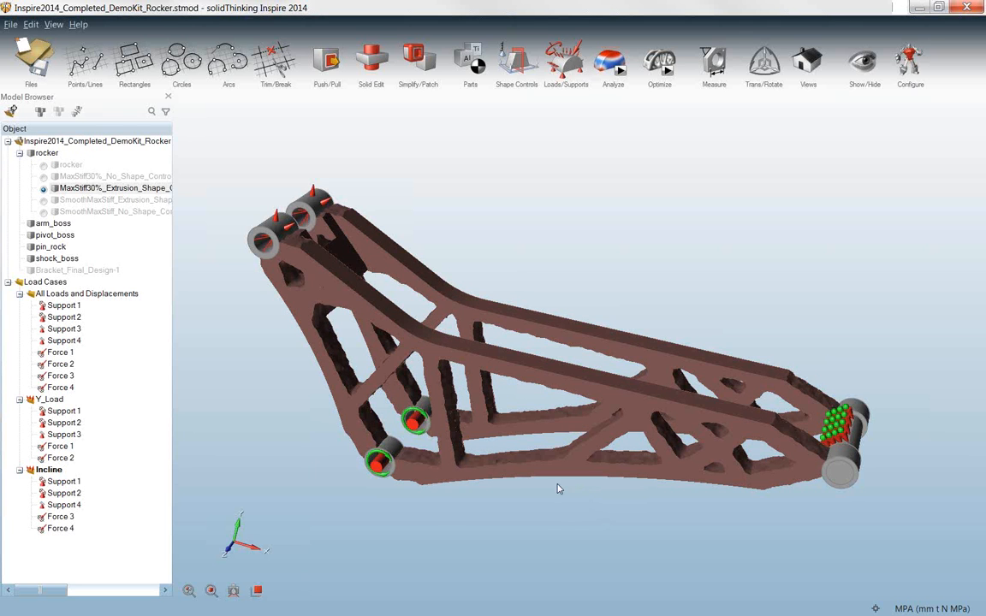
{"action": "middle_click_drag", "start_coordinate": [558, 489], "coordinate": [539, 503]}
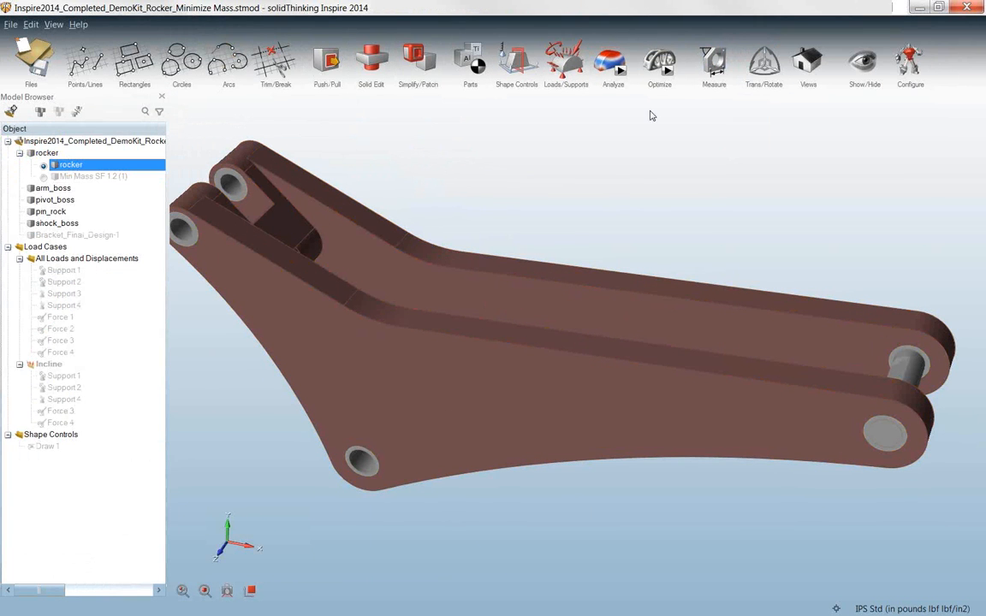
- Review the Total Mass target and the Minimize Mass objective with its minimum safety factor in the optimization settings, and close them without running
{"action": "left_click", "coordinate": [669, 73]}
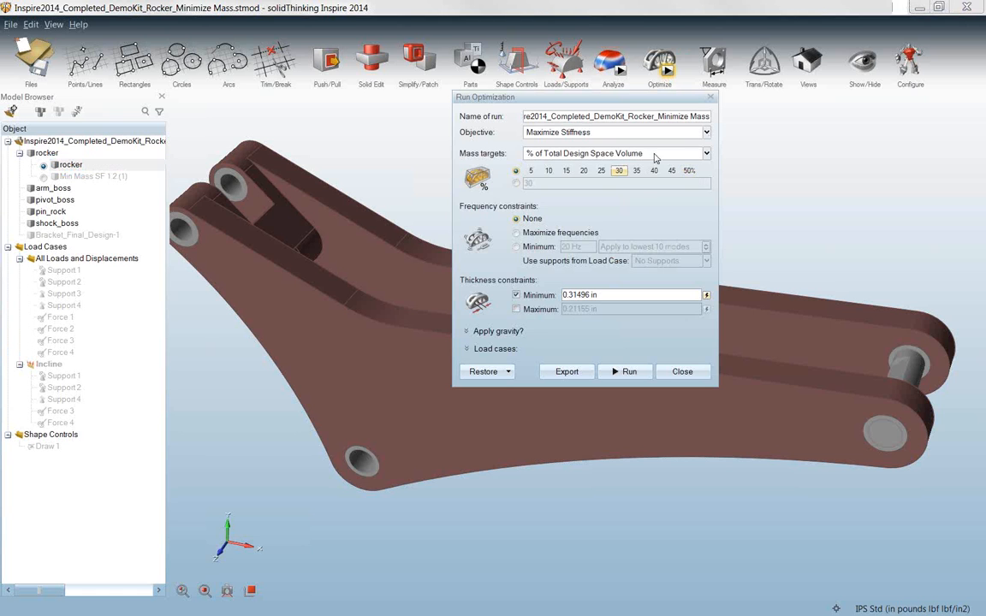
{"action": "left_click", "coordinate": [599, 153]}
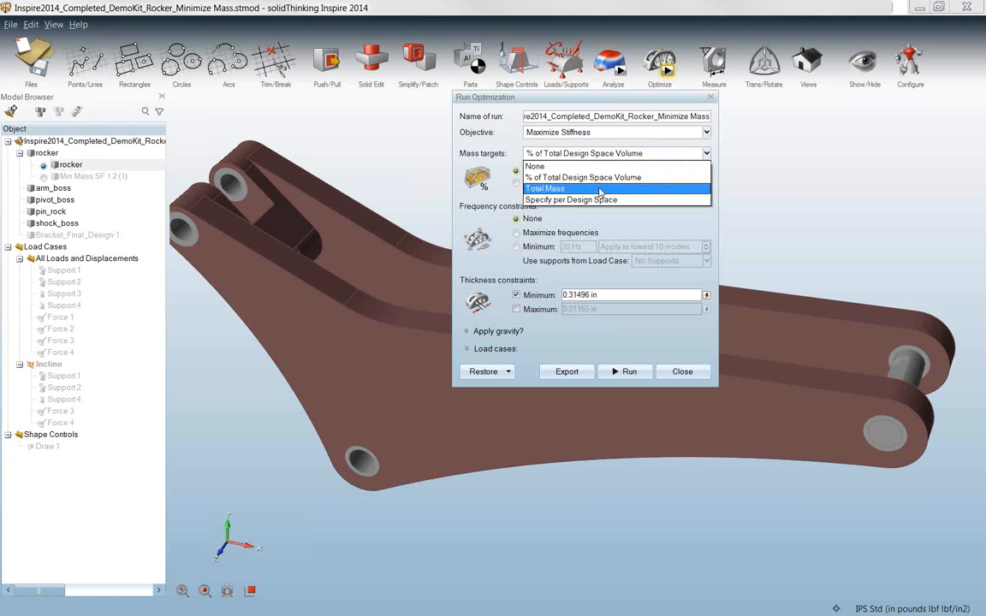
{"action": "left_click", "coordinate": [601, 192]}
{"action": "left_click", "coordinate": [551, 132]}
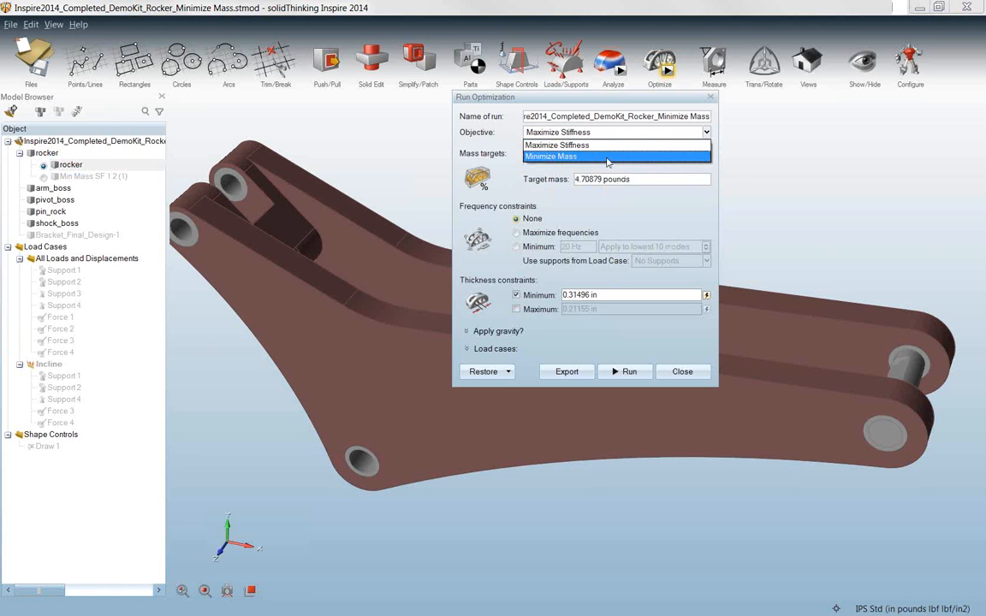
{"action": "left_click", "coordinate": [572, 150]}
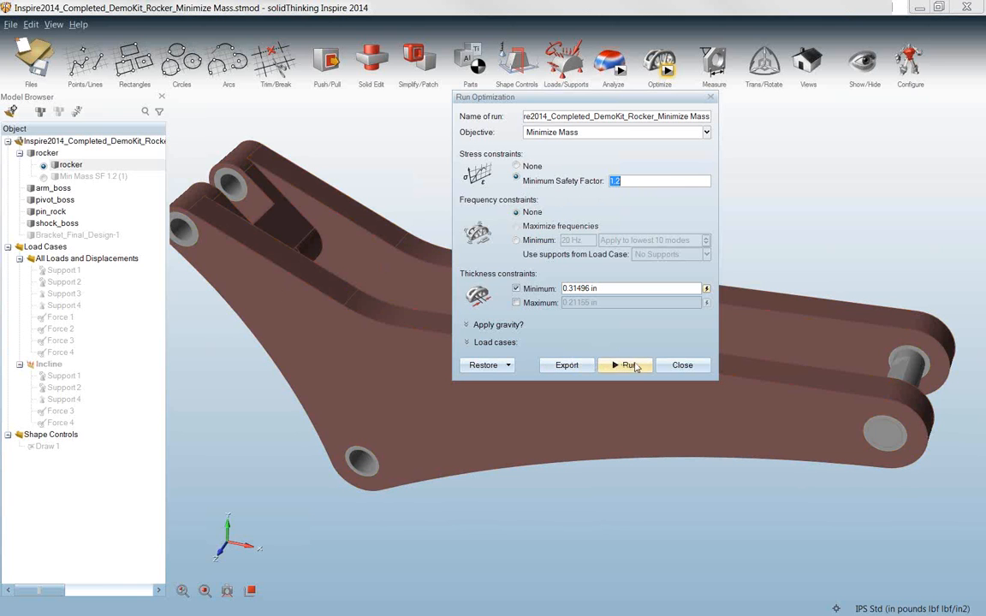
{"action": "left_click", "coordinate": [684, 365]}
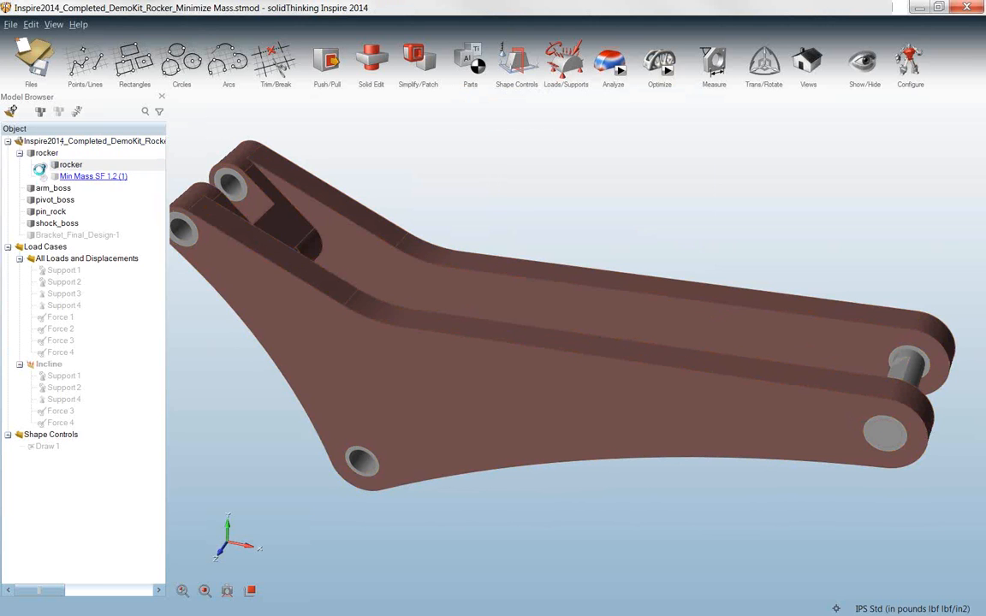
- Switch the rocker to its Min Mass SF 1.2 (1) alternative and inspect the optimized shape from another angle
{"action": "left_click", "coordinate": [90, 175]}
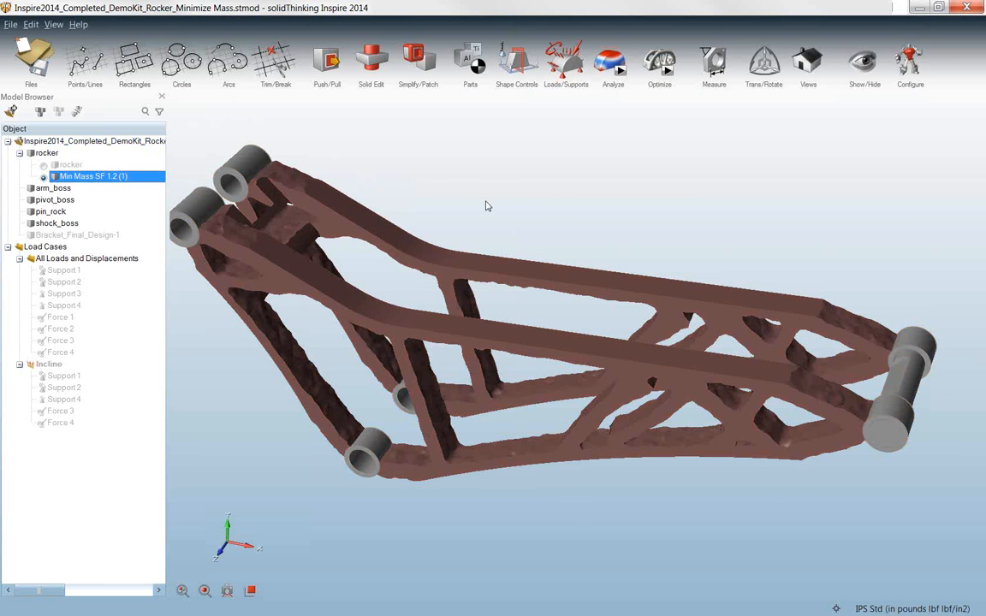
{"action": "left_click", "coordinate": [553, 186]}
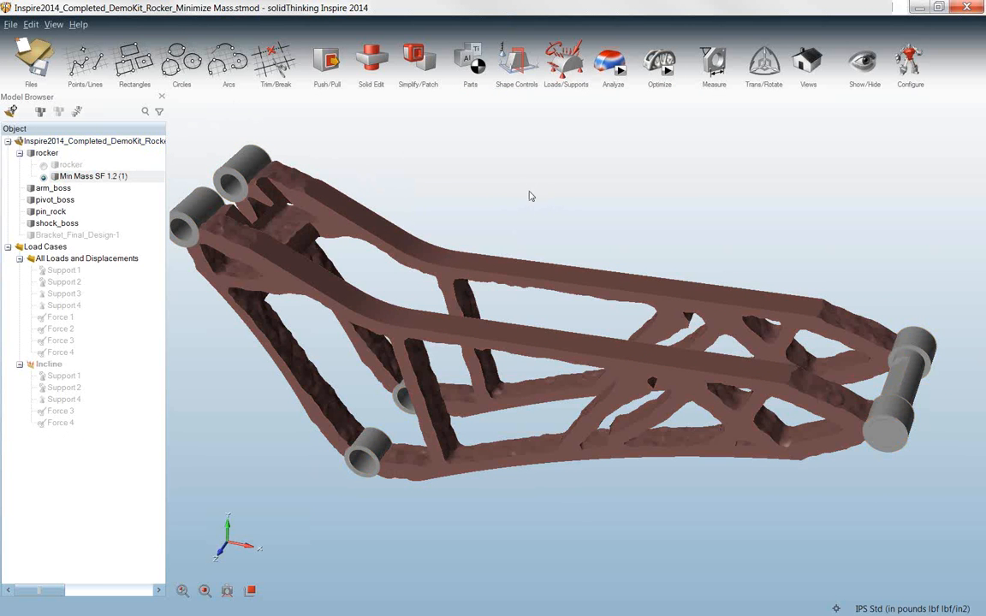
{"action": "middle_click_drag", "start_coordinate": [528, 198], "coordinate": [766, 469]}
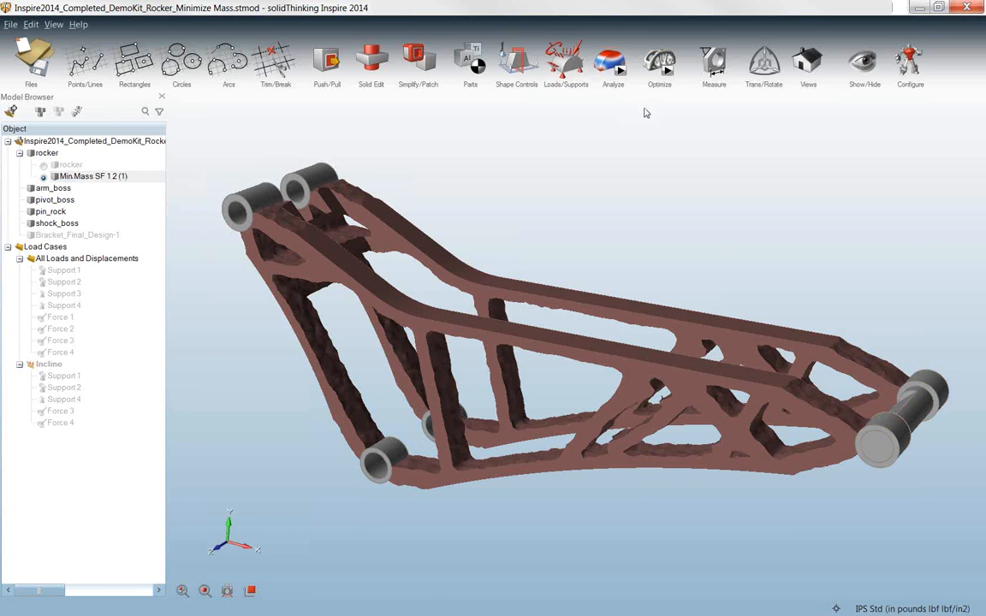
- Return to the Inspire2014_Completed_DemoKit_Rocker model, switch the rocker to its SmoothMaxStiff extrusion alternative, and inspect the smoothed shape up close
{"action": "left_click", "coordinate": [922, 7]}
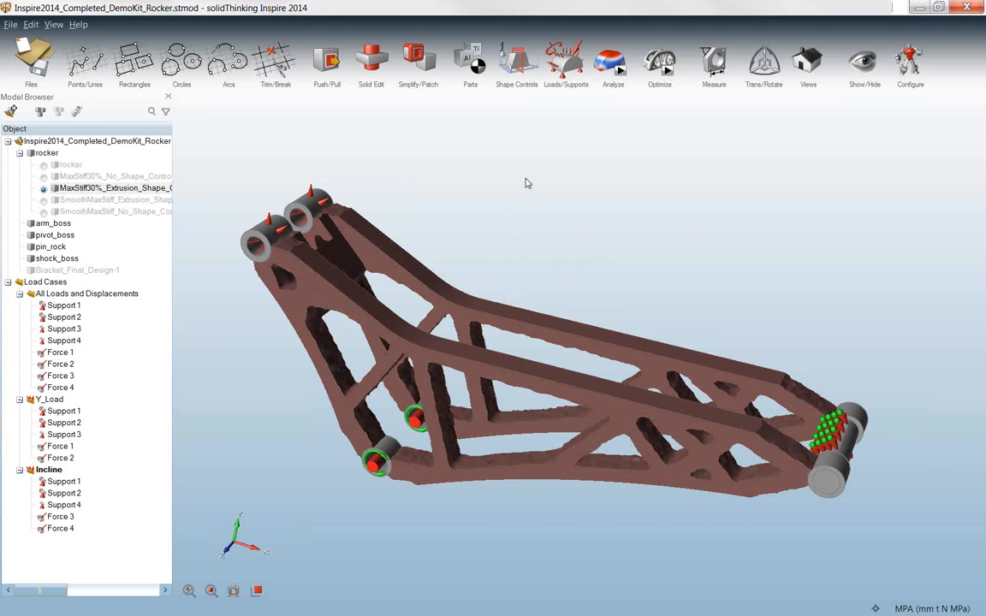
{"action": "left_click", "coordinate": [44, 201]}
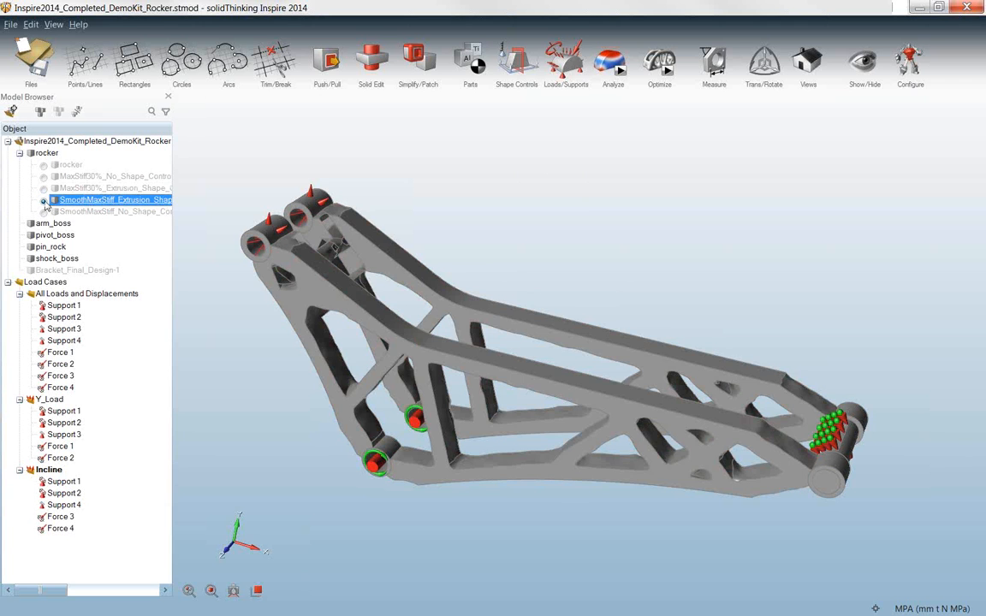
{"action": "left_click", "coordinate": [245, 206]}
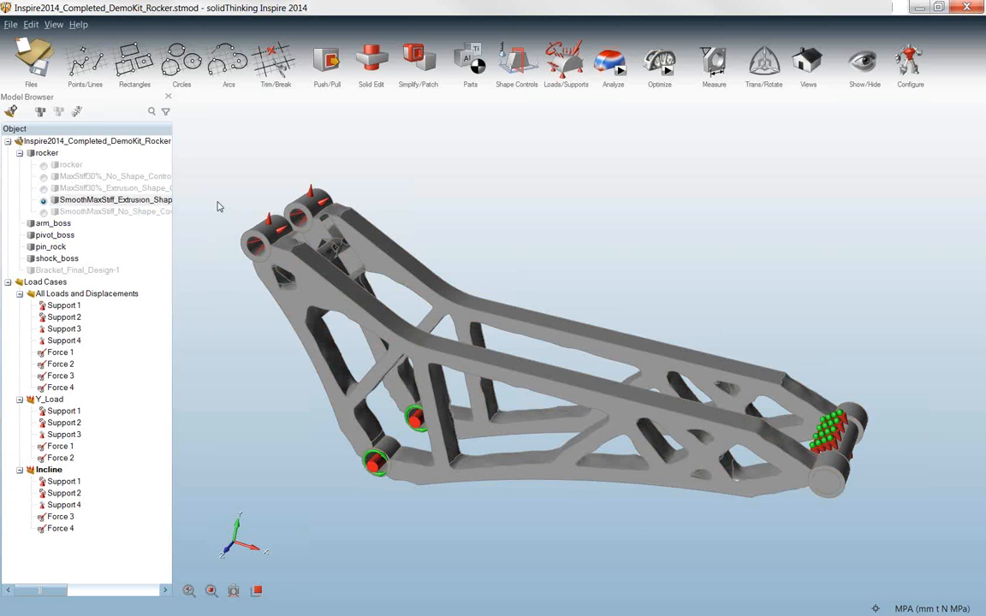
{"action": "left_click", "coordinate": [283, 262]}
{"action": "scroll", "coordinate": [303, 249], "scroll_direction": "up", "scroll_amount": 3}
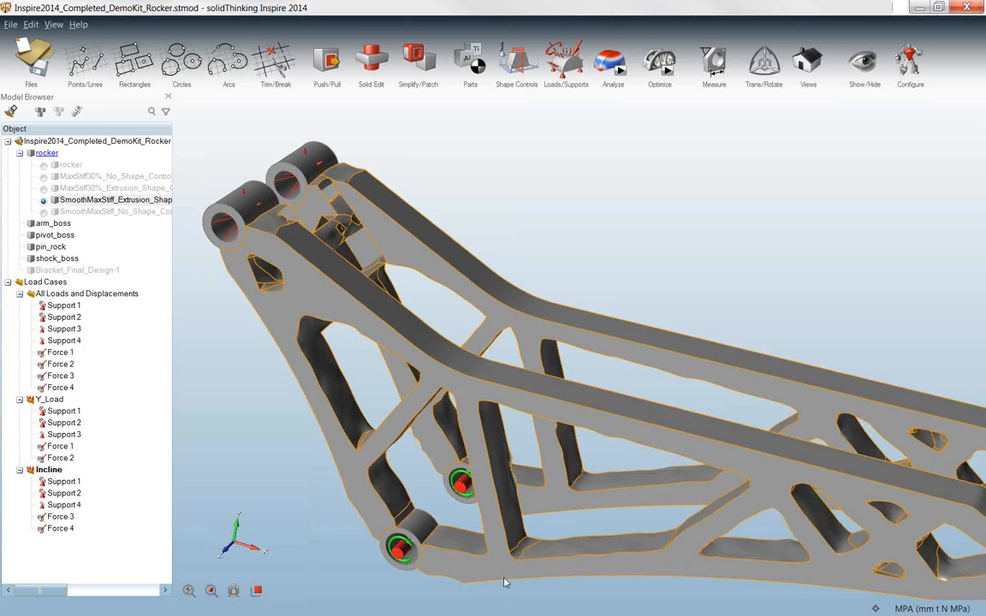
{"action": "scroll", "coordinate": [271, 238], "scroll_direction": "down", "scroll_amount": 5}
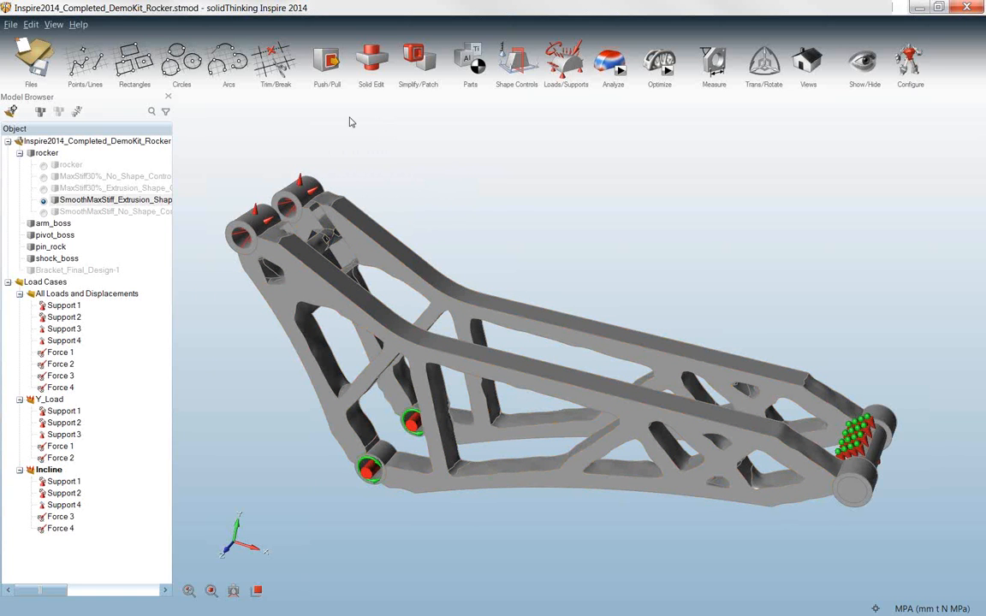
- Hide the rocker part, show Bracket_Final_Design-1 in its place, inspect the final bracket, and minimize the model window
{"action": "left_click", "coordinate": [31, 154]}
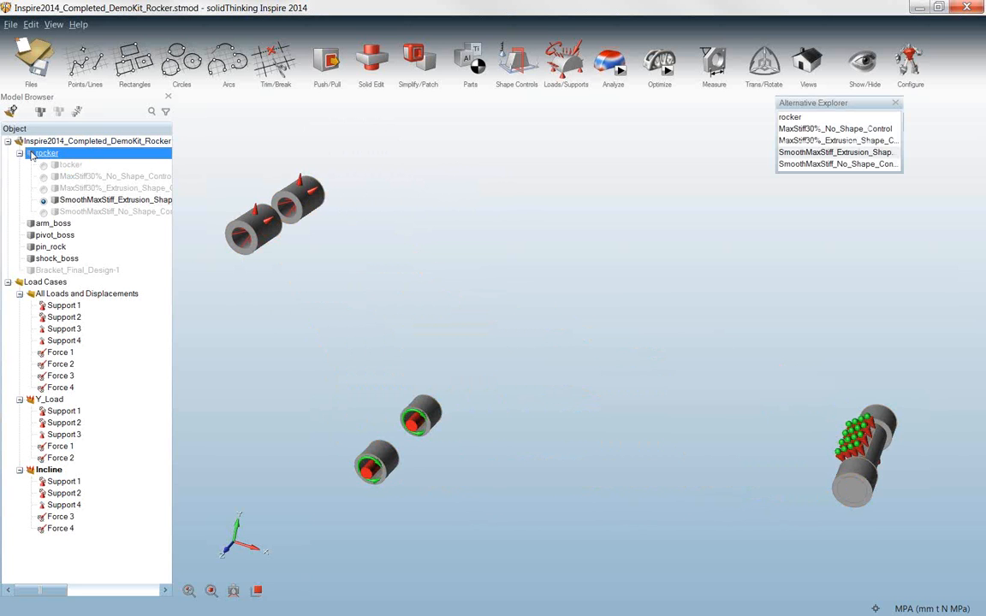
{"action": "left_click", "coordinate": [30, 272]}
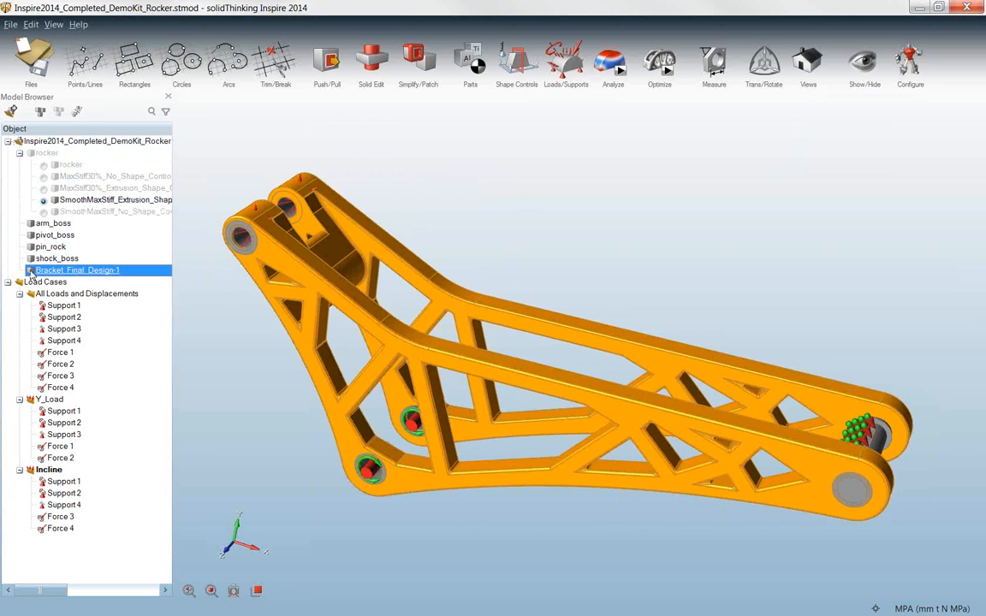
{"action": "left_click", "coordinate": [226, 180]}
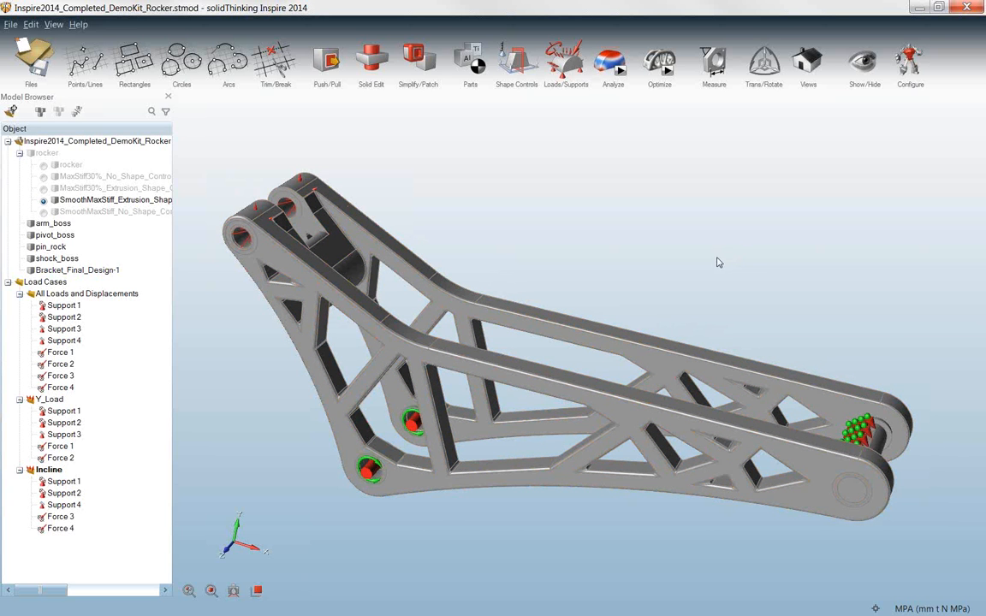
{"action": "middle_click_drag", "start_coordinate": [705, 268], "coordinate": [705, 273]}
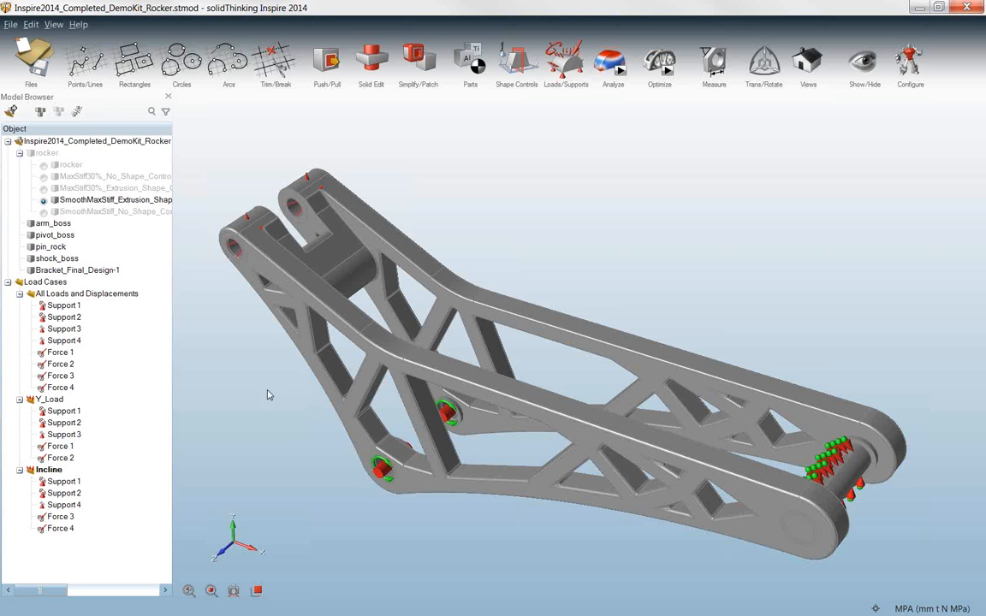
{"action": "left_click", "coordinate": [923, 7]}
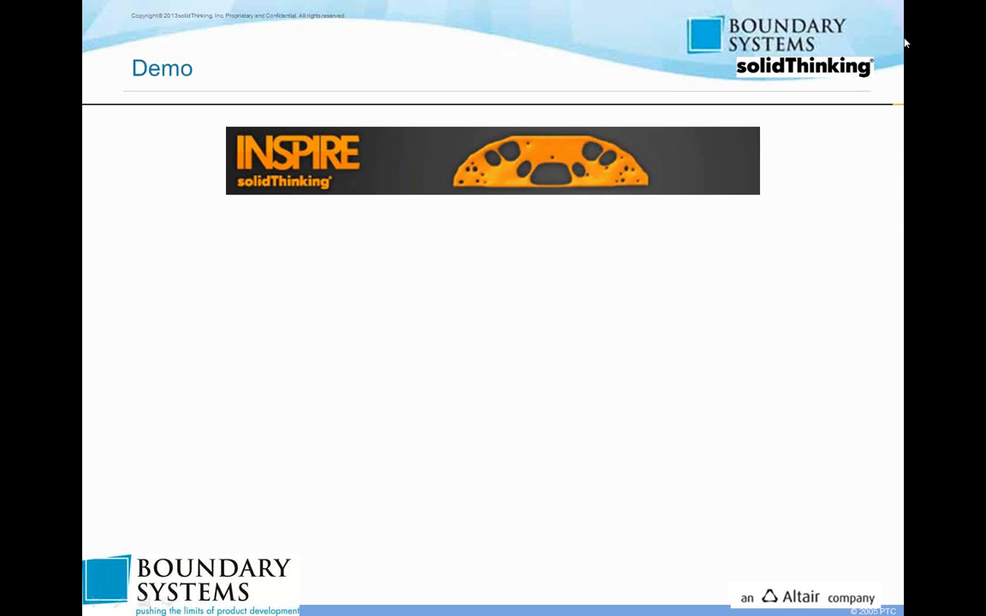
{"action": "left_click", "coordinate": [460, 336]}
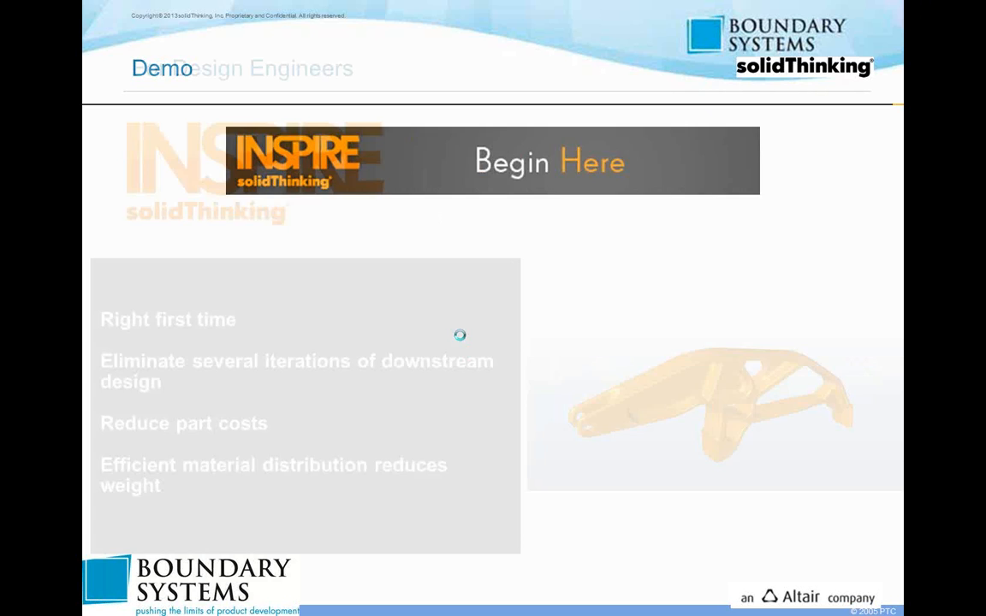